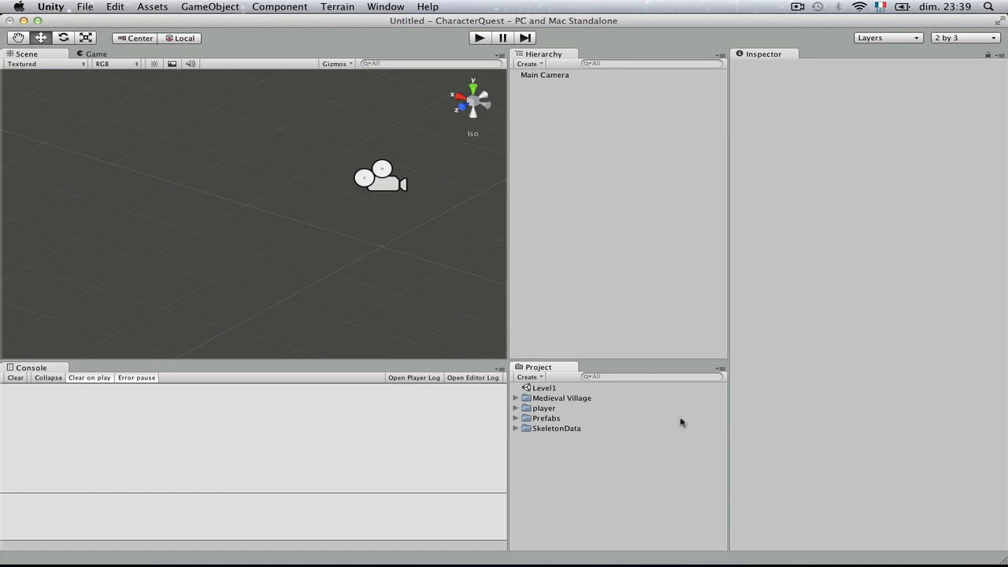
click(386, 6)
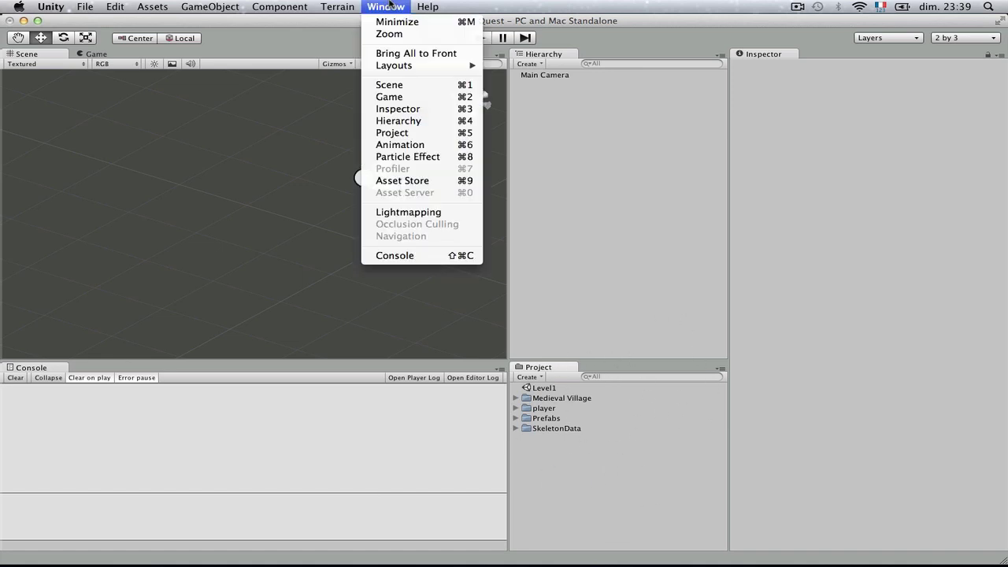
click(386, 182)
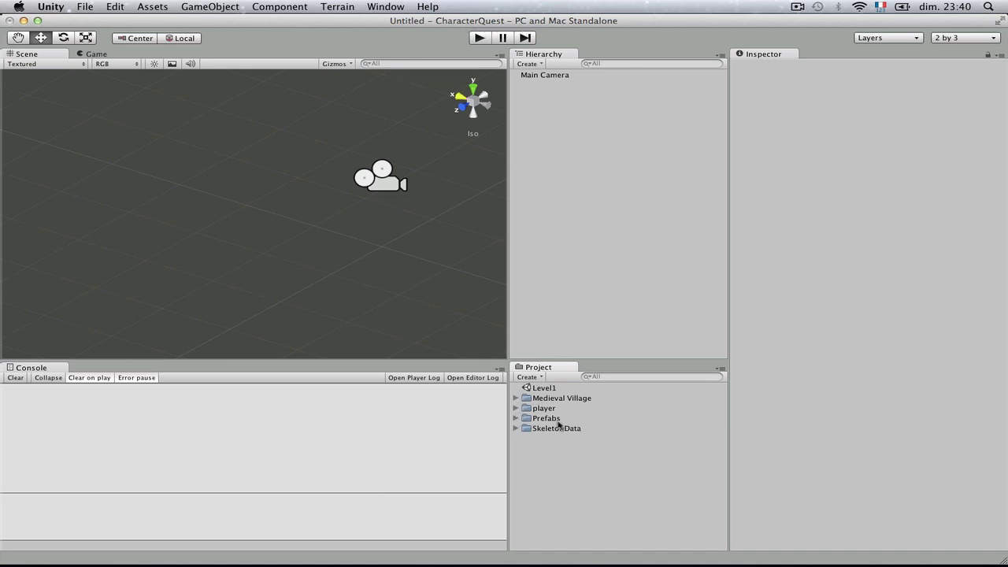
click(547, 390)
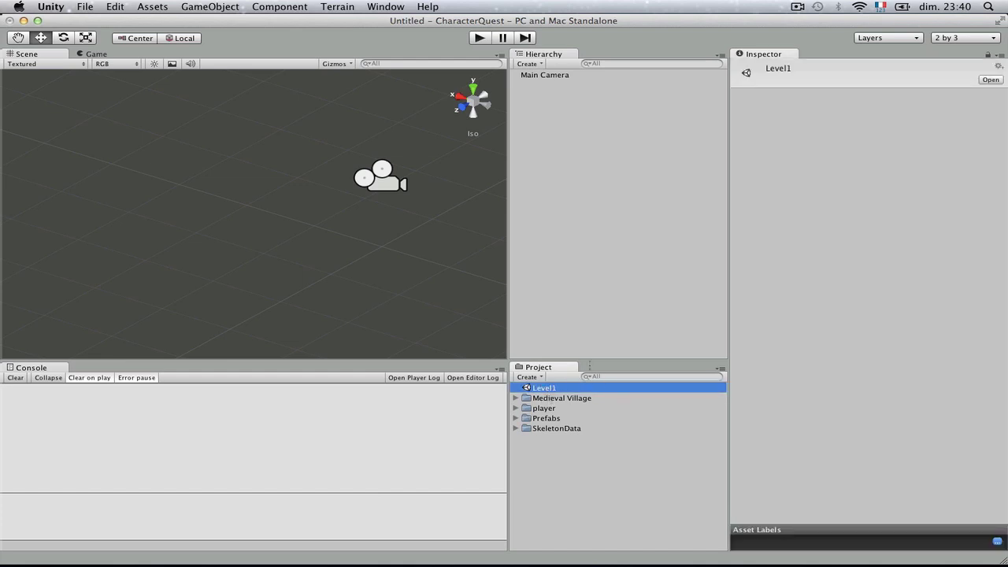
scroll(311, 311, down, 3)
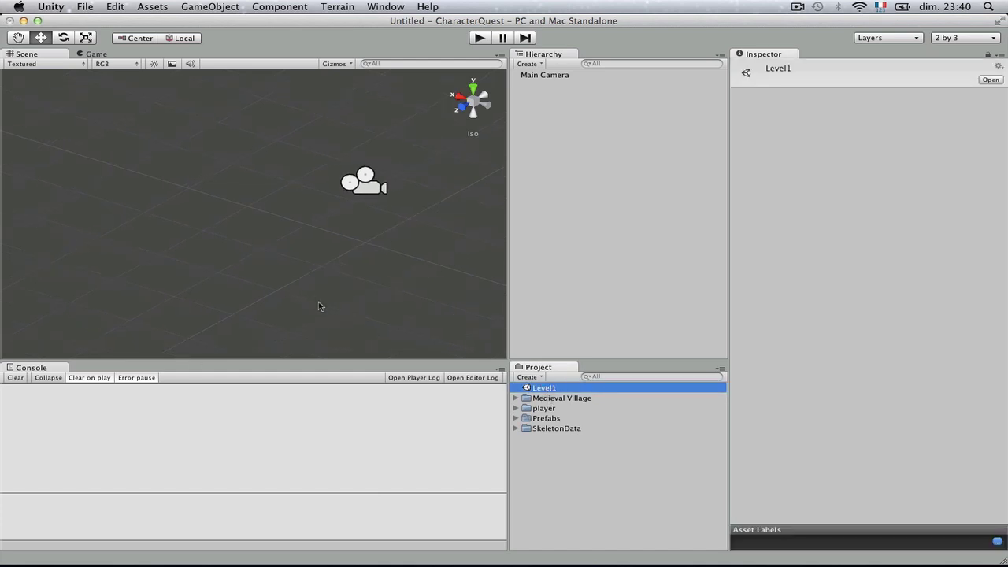
right_drag(327, 304, 335, 284)
middle_drag(381, 264, 279, 261)
scroll(322, 271, up, 2)
scroll(325, 272, up, 2)
right_drag(325, 272, 360, 284)
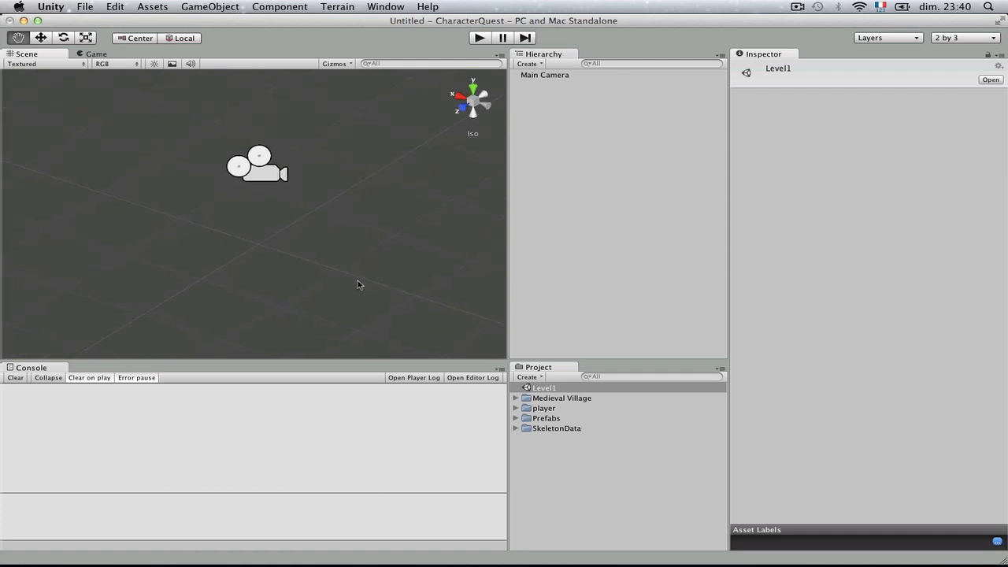
scroll(326, 278, up, 5)
scroll(311, 274, down, 8)
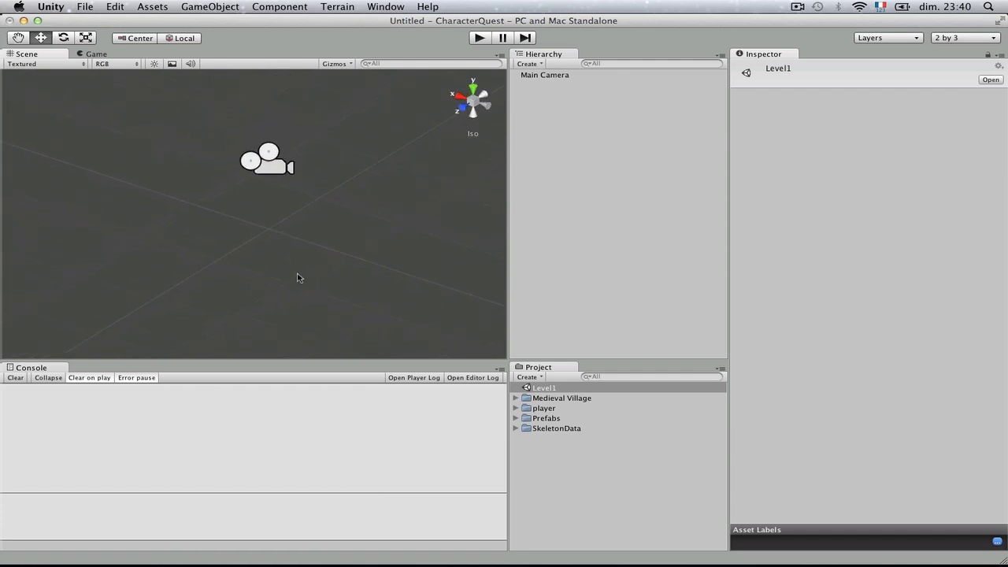
click(517, 408)
click(517, 409)
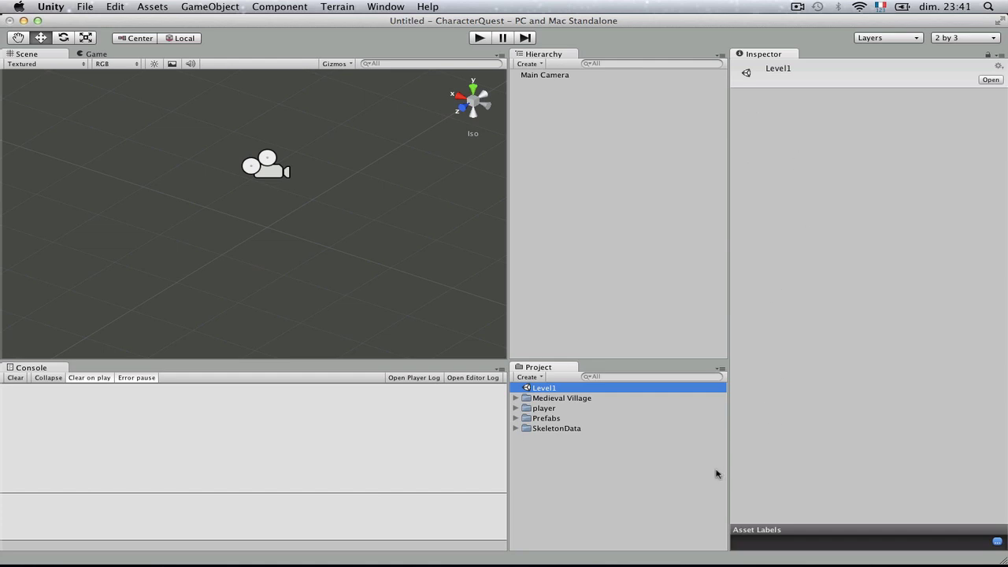
- Browse the Medieval Village static meshes in the project assets and inspect the Awning_Cloth_Physics, Center_Pond and Ground models
click(516, 398)
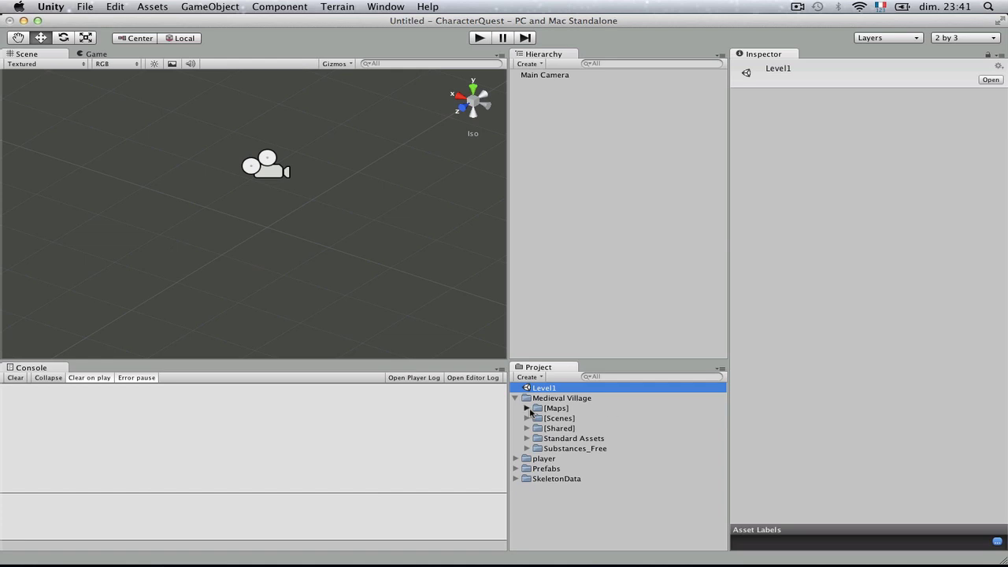
click(527, 408)
click(527, 408)
click(527, 407)
click(538, 418)
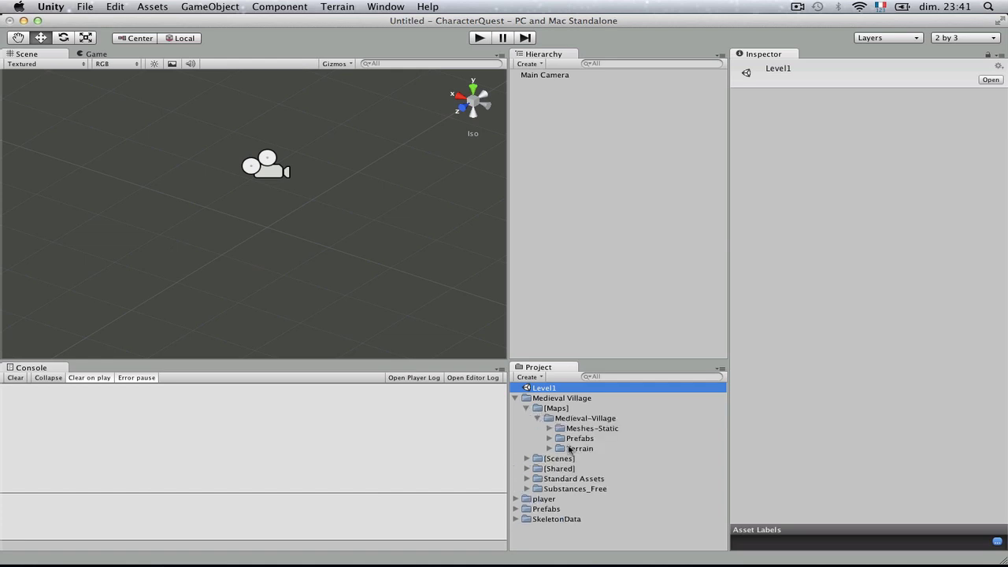
click(549, 429)
click(560, 438)
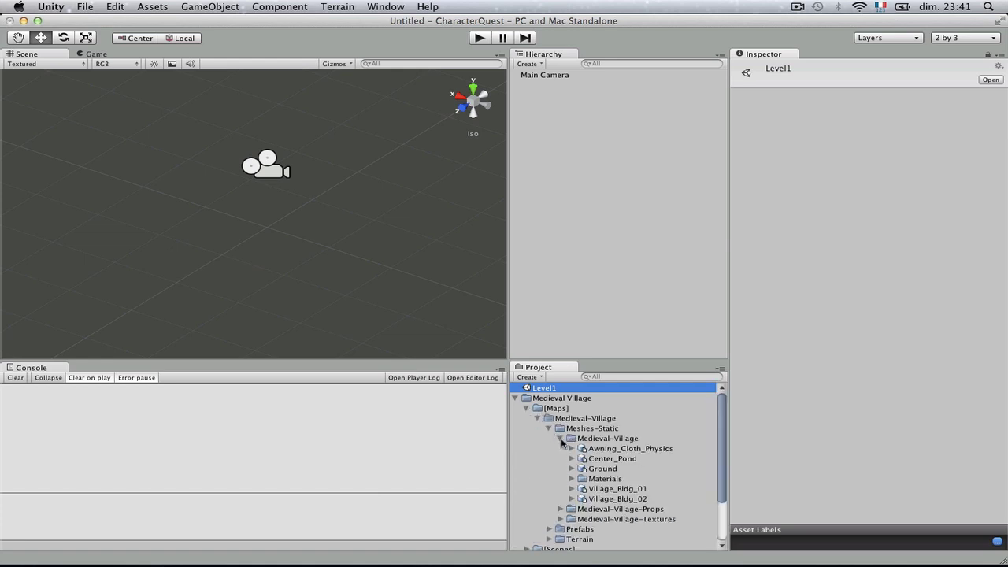
click(613, 449)
click(611, 459)
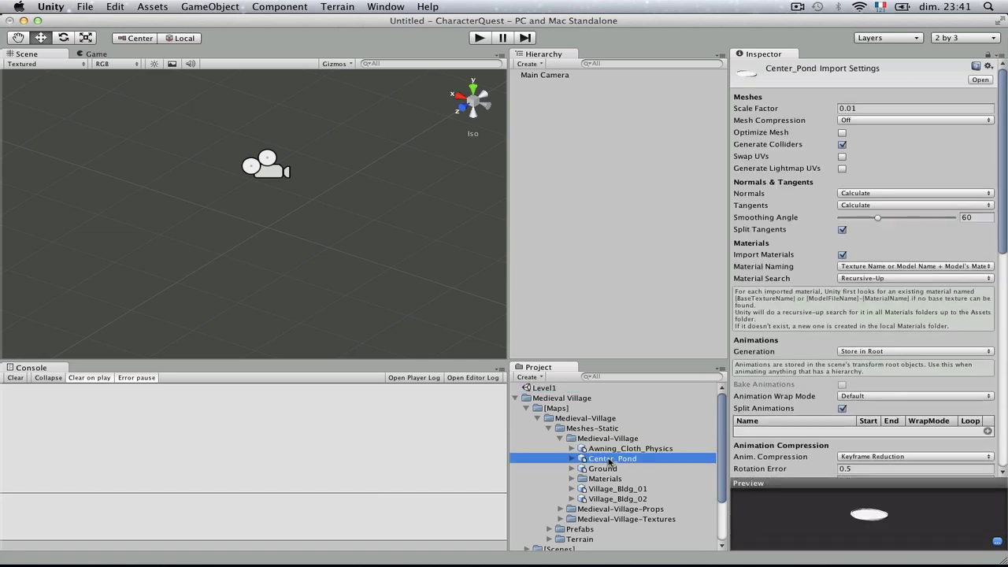
click(610, 469)
click(560, 438)
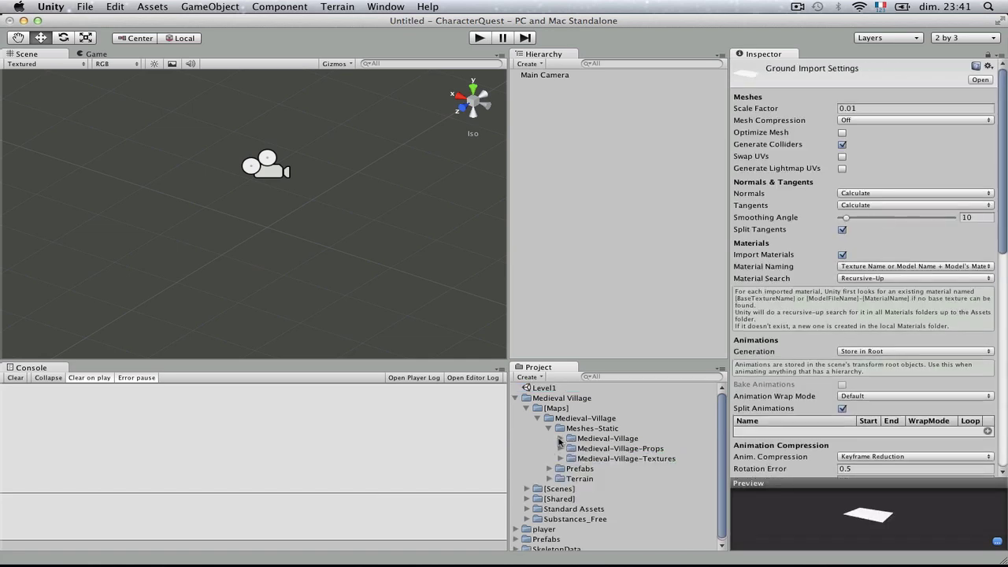
- Place the Fantasy_Tree_LOD1 model from the Medieval-Village-Props Trees folder in the scene
click(559, 448)
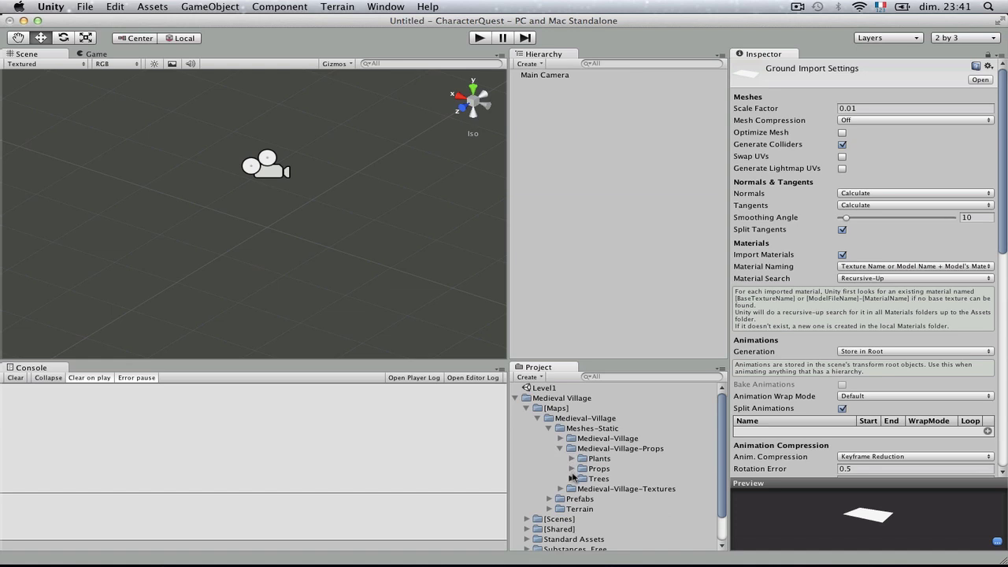
click(572, 478)
click(615, 489)
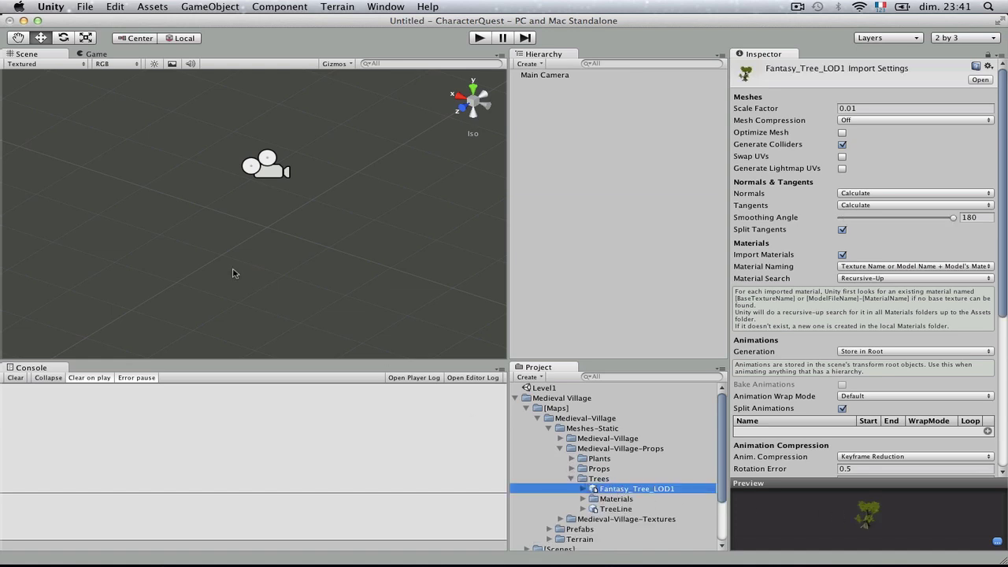
drag(596, 493, 263, 289)
scroll(264, 285, down, 10)
click(329, 274)
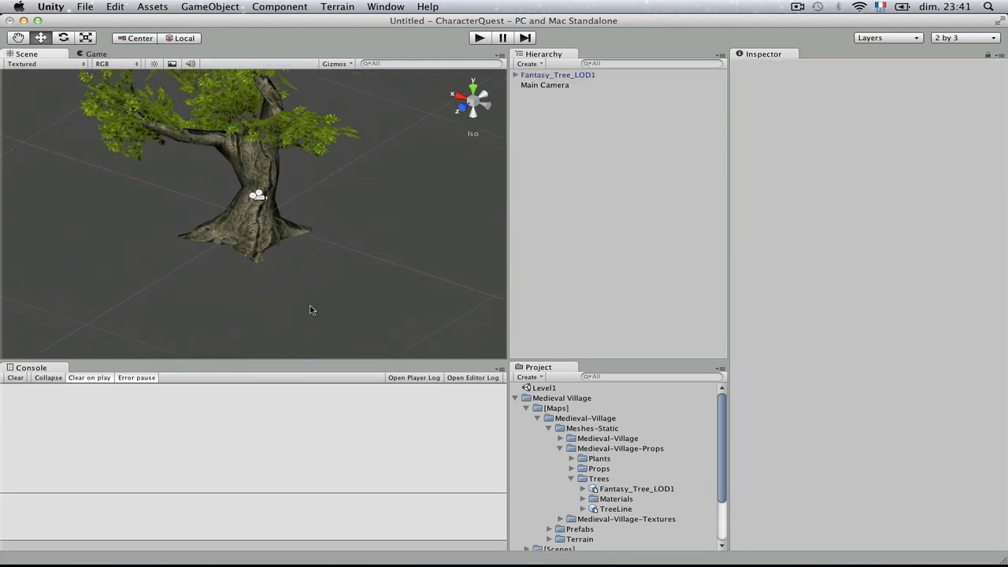
- Examine the placed tree's trunk, branches and foliage up close and from several angles
scroll(311, 308, up, 3)
alt+drag(178, 286, 111, 276)
click(165, 263)
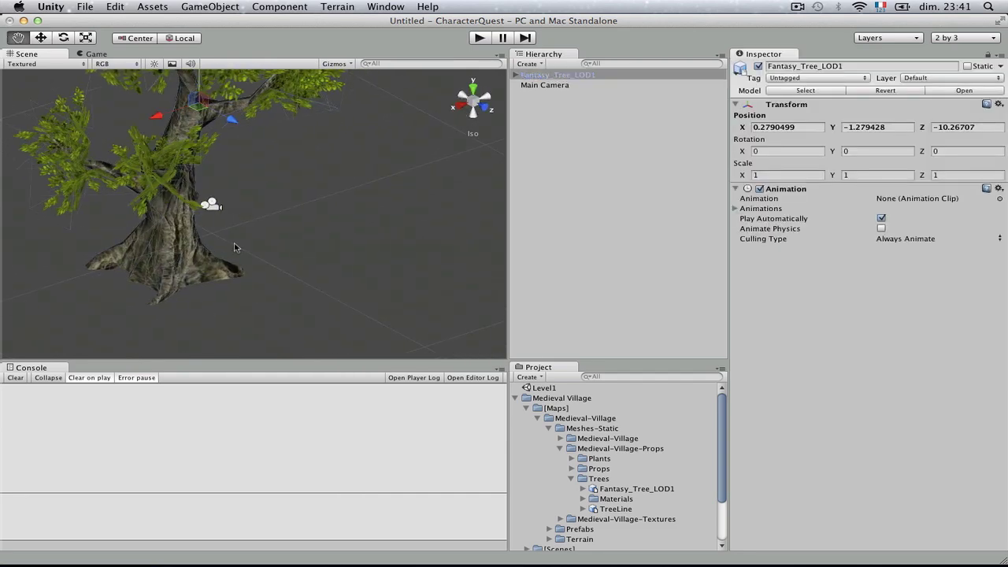
middle_drag(237, 245, 347, 331)
scroll(347, 331, up, 8)
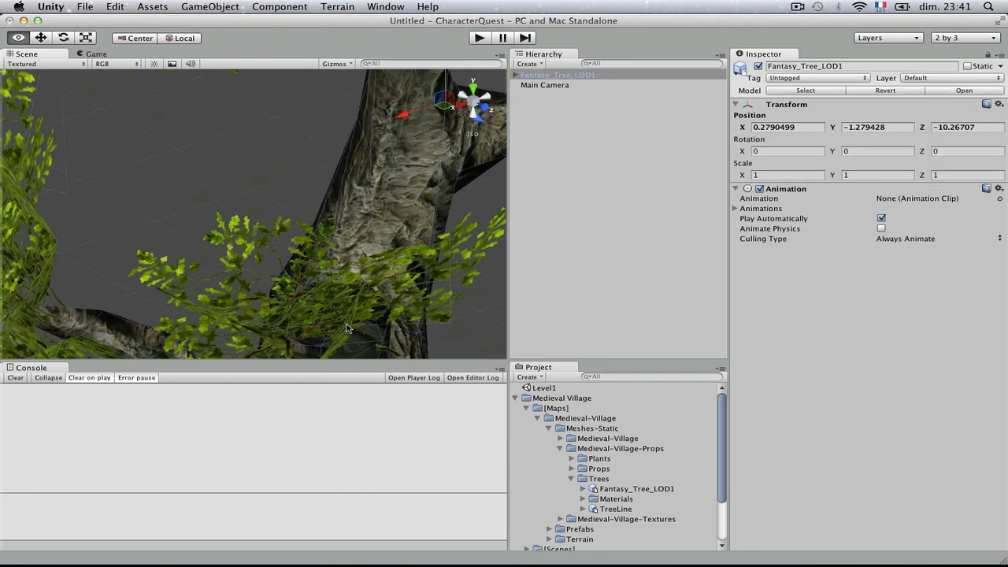
scroll(344, 328, down, 8)
alt+drag(344, 326, 272, 304)
click(270, 303)
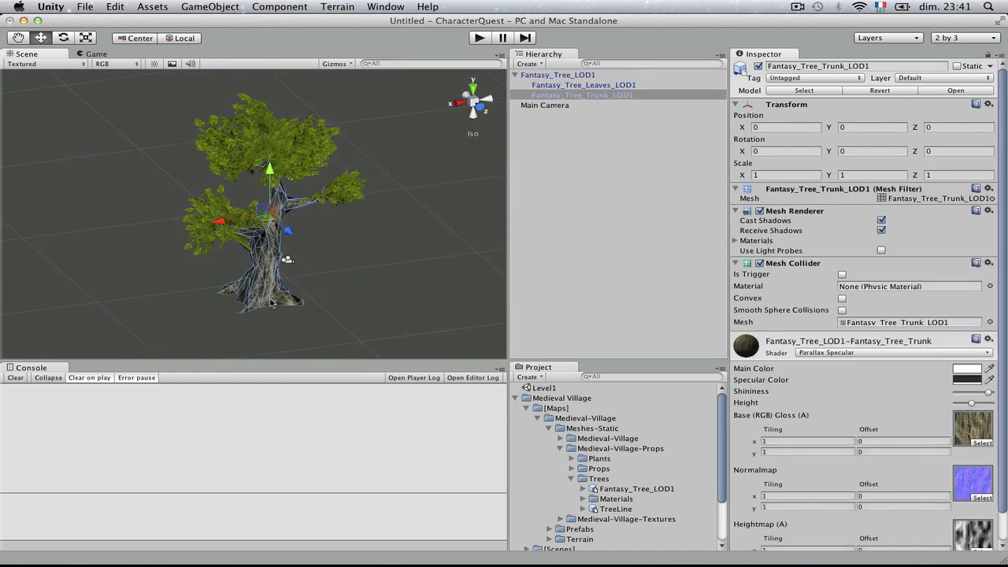
- Delete the whole Fantasy_Tree_LOD1 object from the scene and collapse the Medieval Village folder
click(579, 96)
click(567, 76)
key(super+BackSpace)
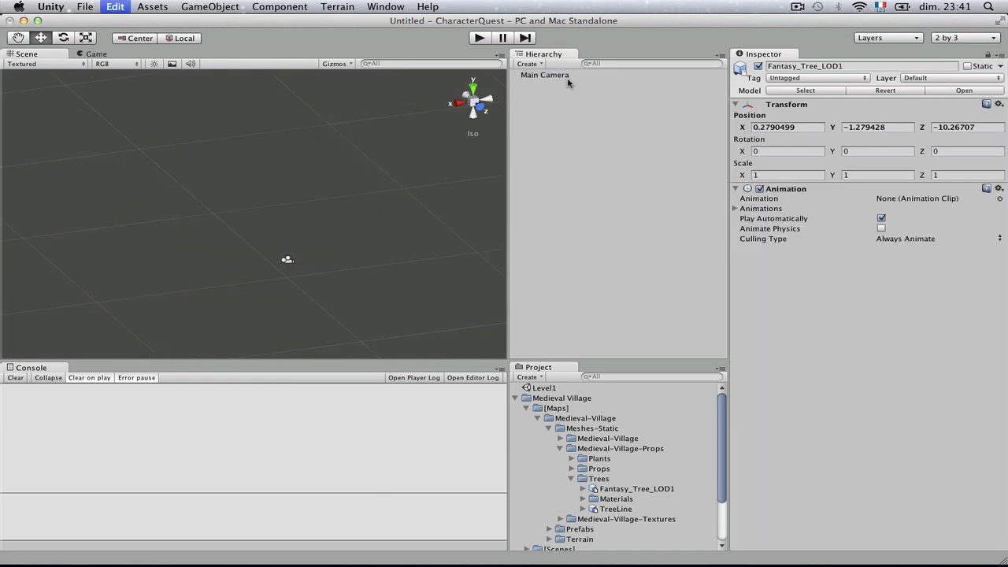
click(517, 399)
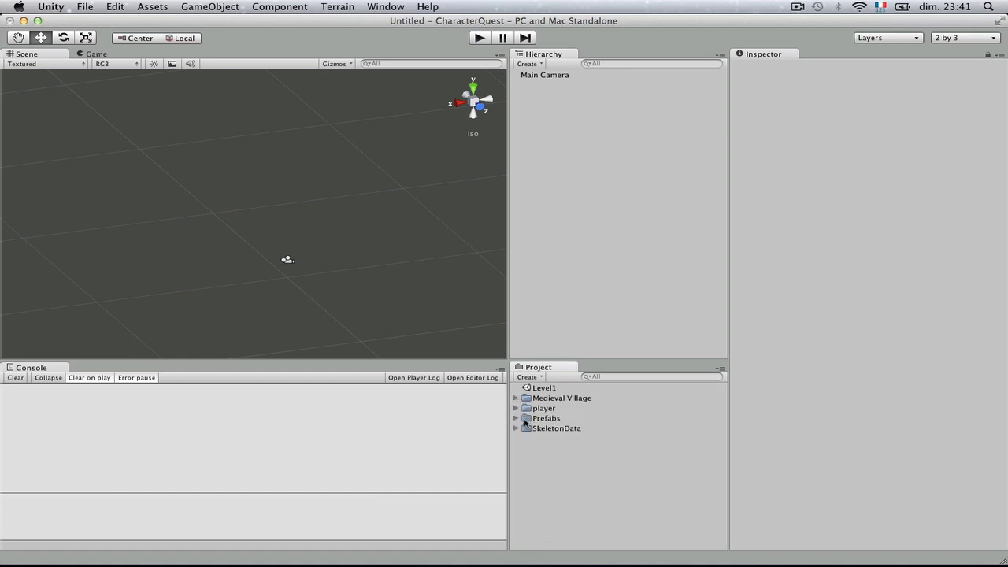
click(337, 7)
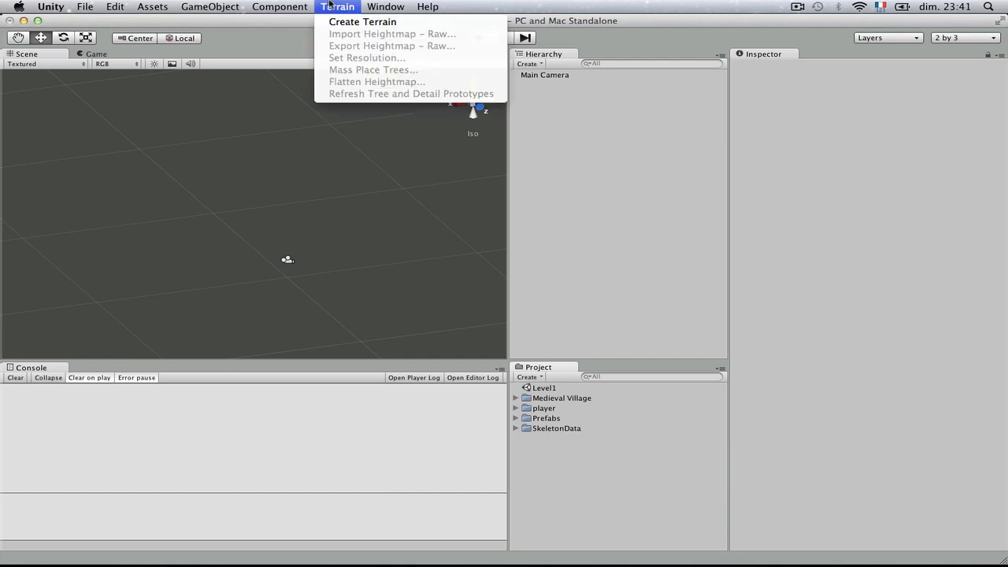
click(333, 7)
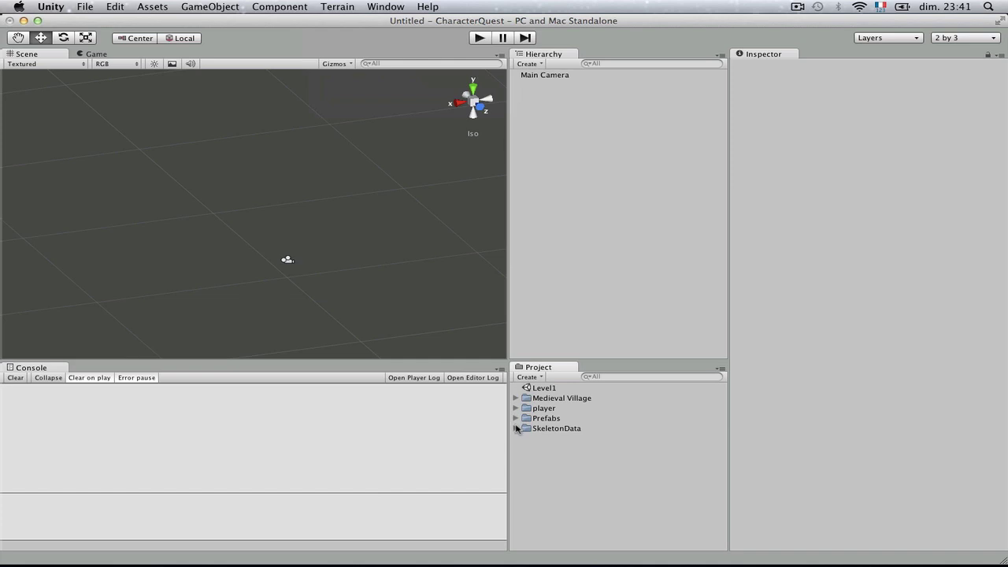
- Place the golem model from the player assets in the empty scene, frame it and view it from front and back
click(516, 408)
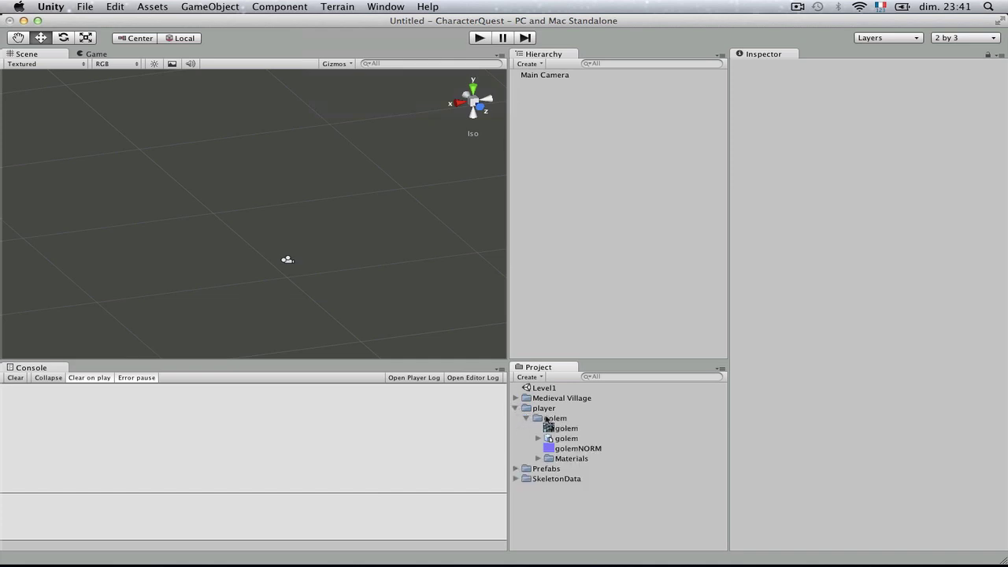
drag(566, 438, 297, 246)
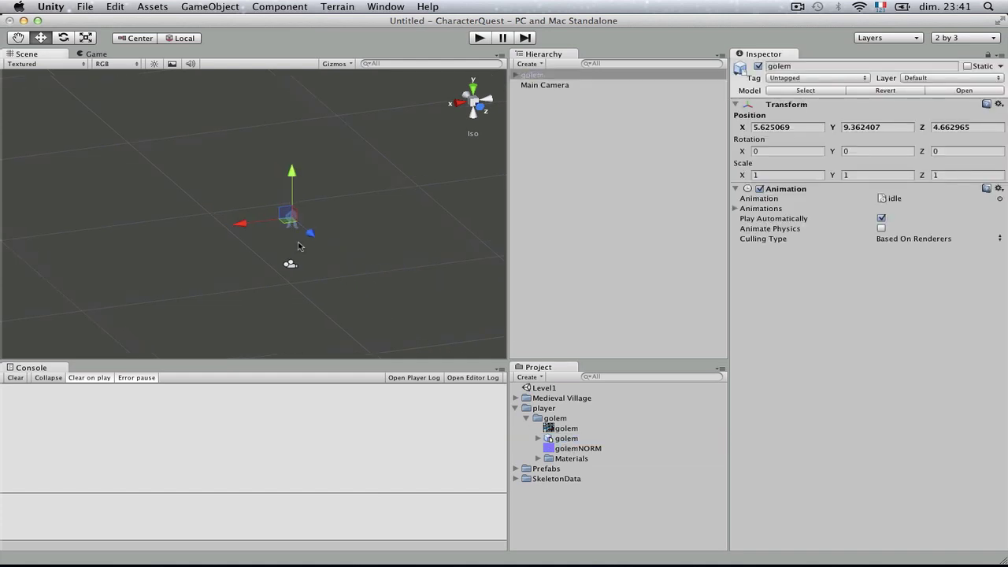
key(f)
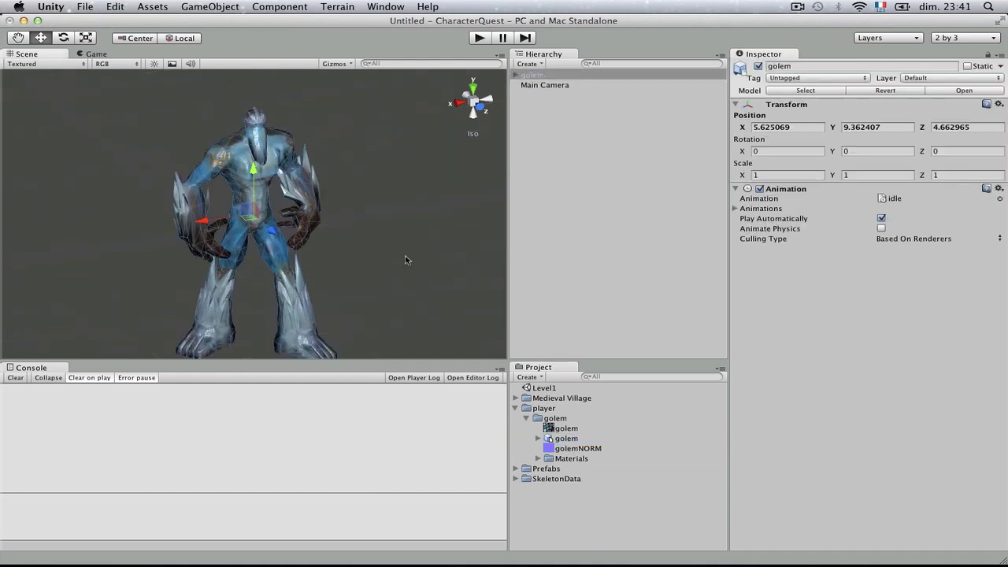
click(405, 260)
alt+drag(399, 270, 441, 293)
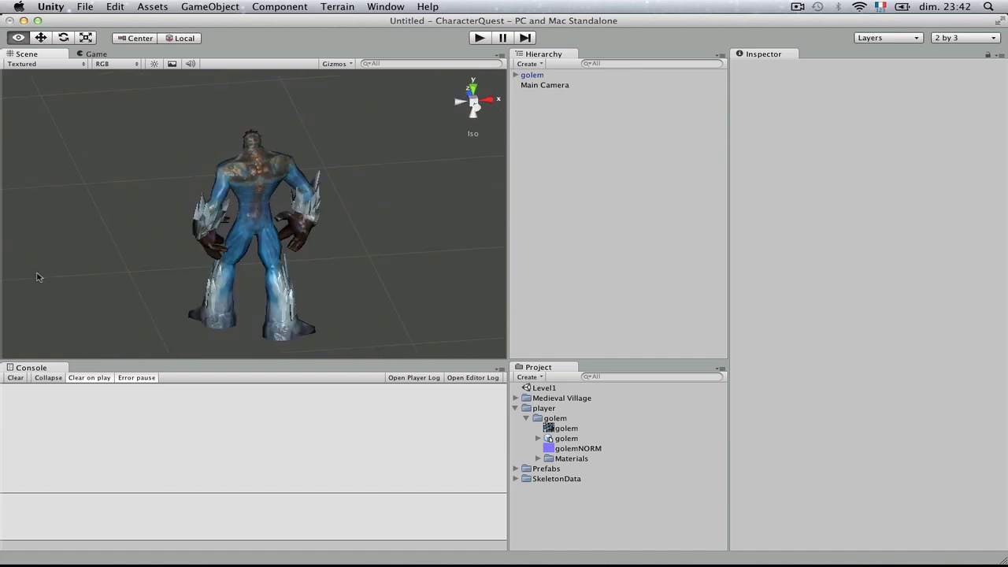
alt+drag(37, 277, 317, 277)
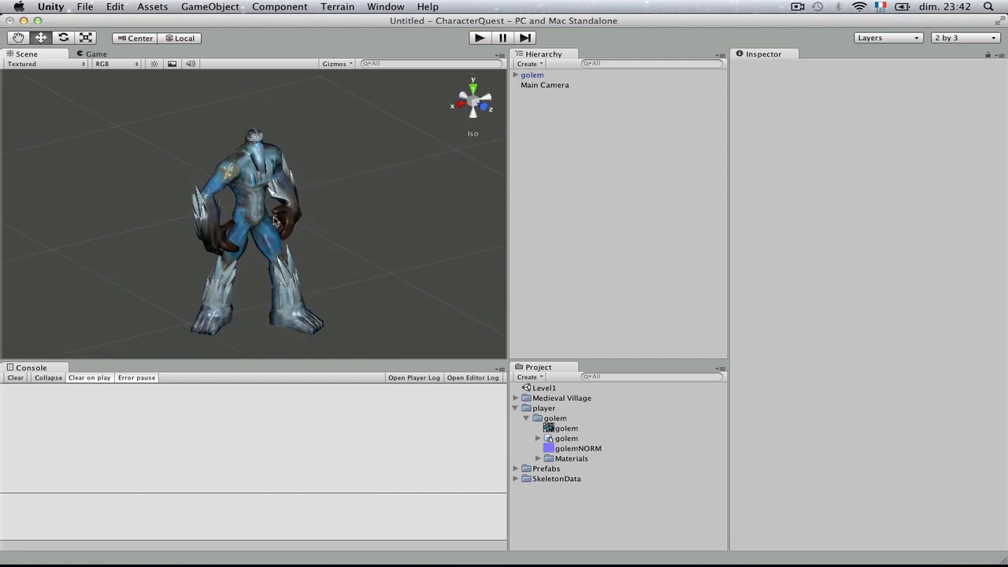
- Review the golem's list of animations and locate the hpunch and hit clips in the project assets
click(264, 224)
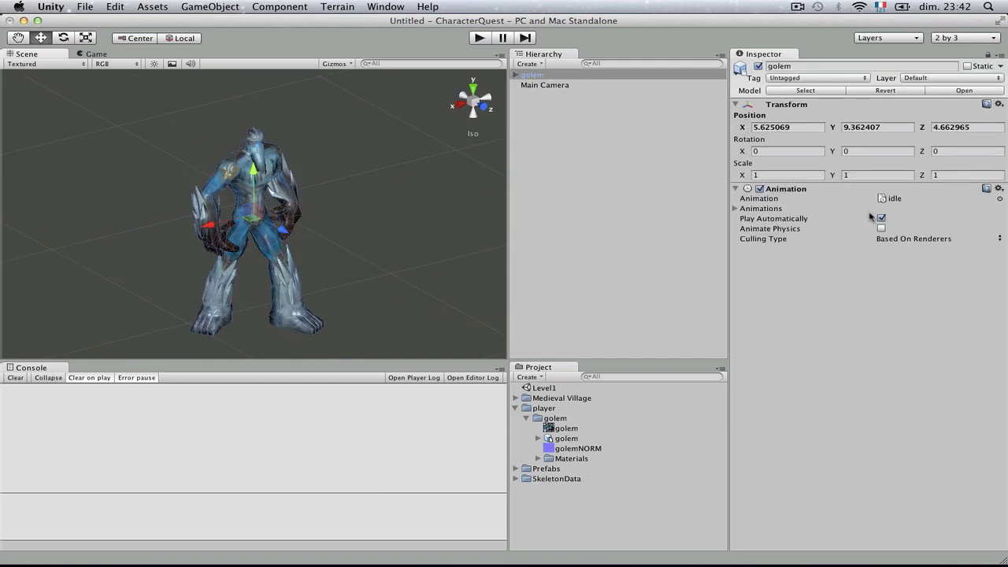
click(751, 210)
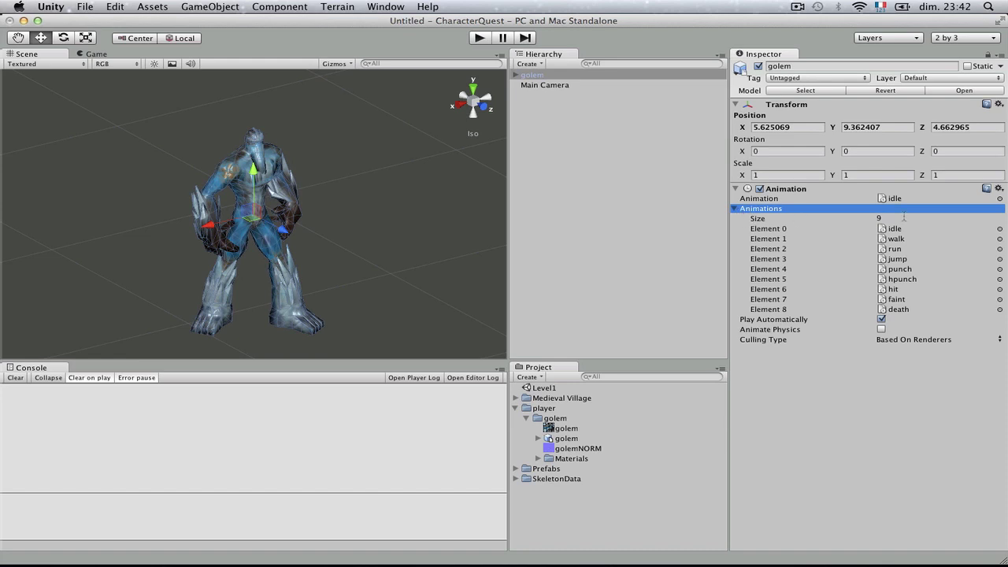
click(902, 279)
double_click(896, 289)
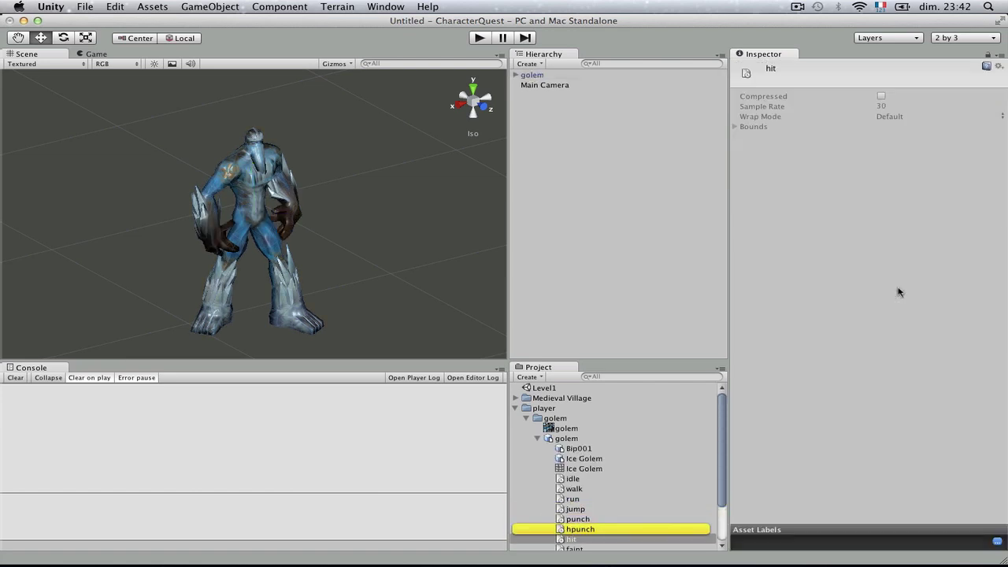
click(536, 65)
click(667, 101)
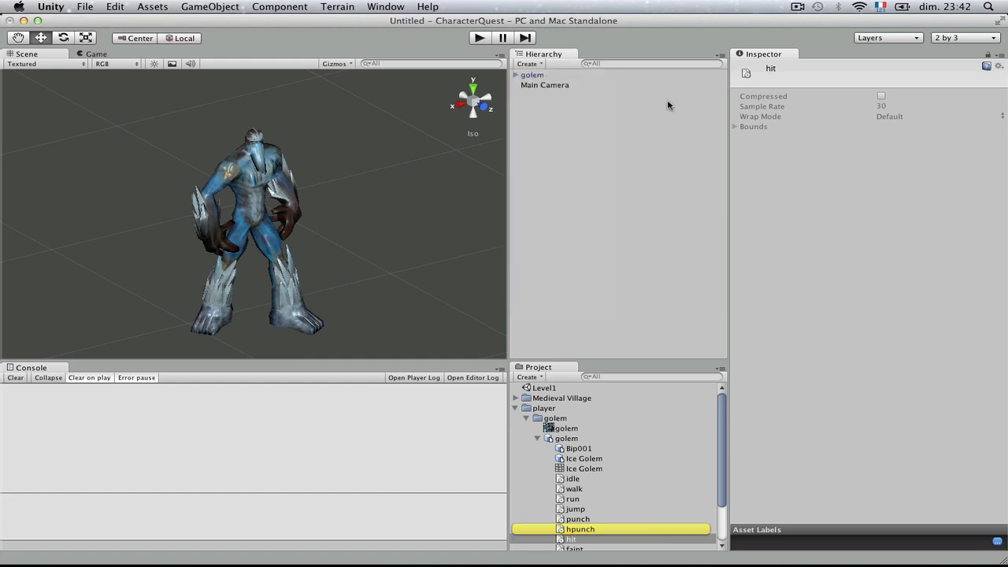
- Inspect the golem model's import settings and animation clips, then collapse the model's contents in the project assets
click(566, 438)
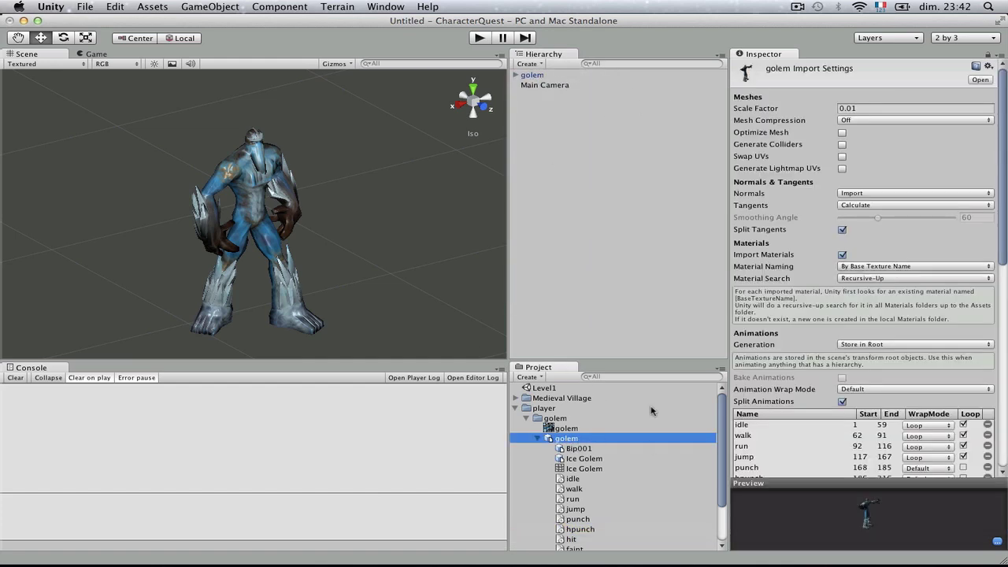
scroll(339, 254, down, 5)
right_drag(378, 224, 254, 225)
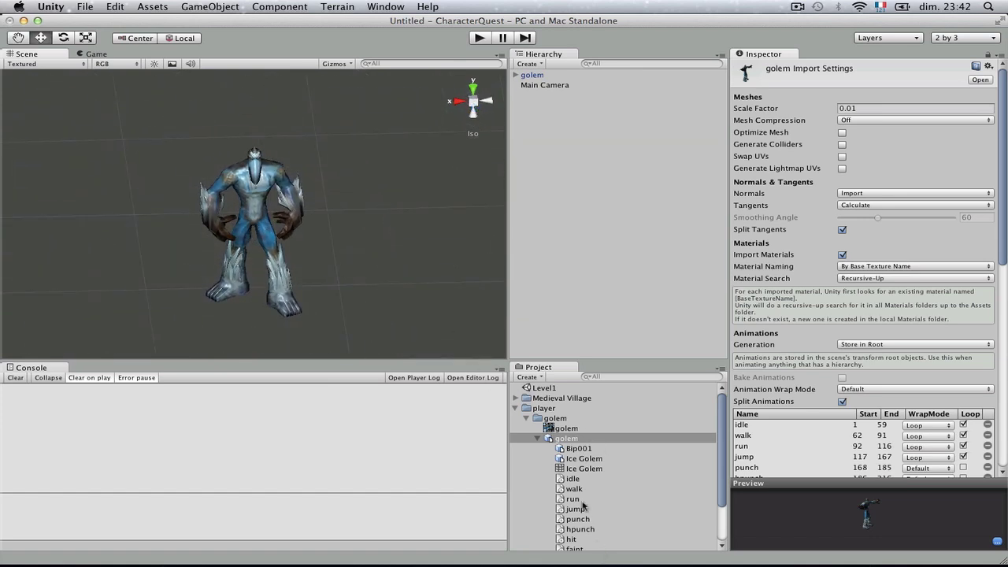
click(538, 438)
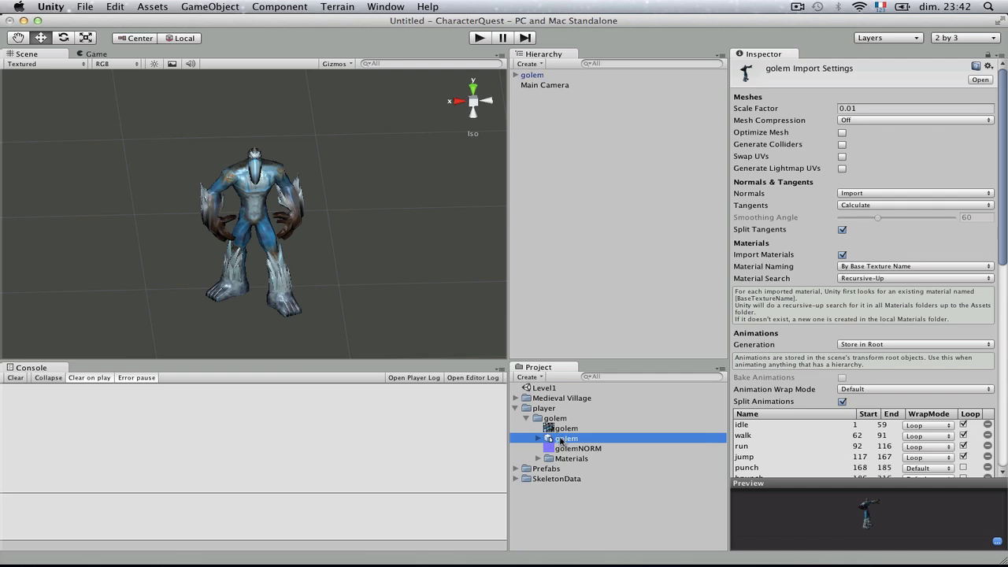
- Switch to Safari to view the Unity Script Reference's Scripting Overview
key(super+Tab)
key(super+Tab)
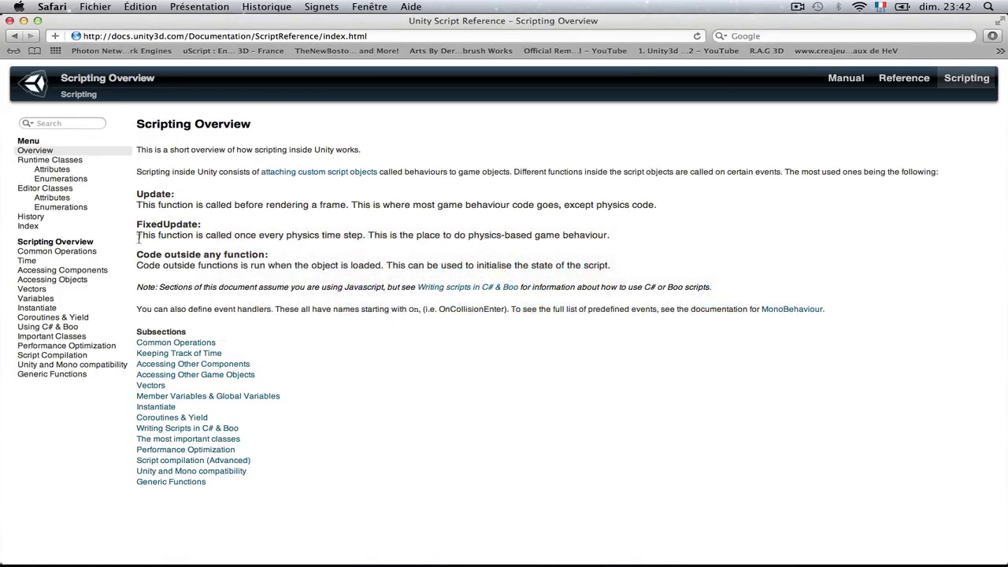
- Switch back to Unity, review the scene golem's animation list and collapse it
key(super+Tab)
click(338, 289)
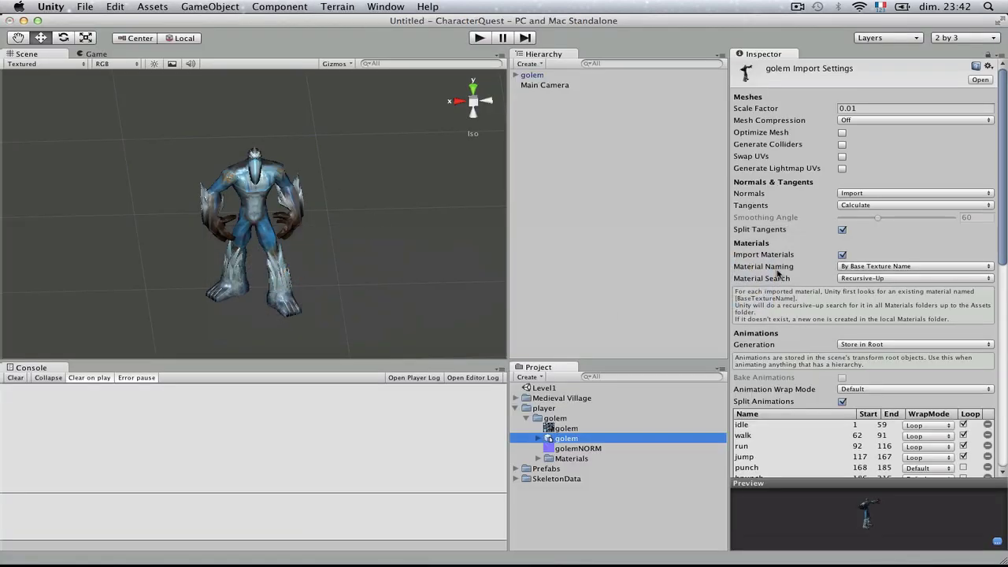
click(533, 75)
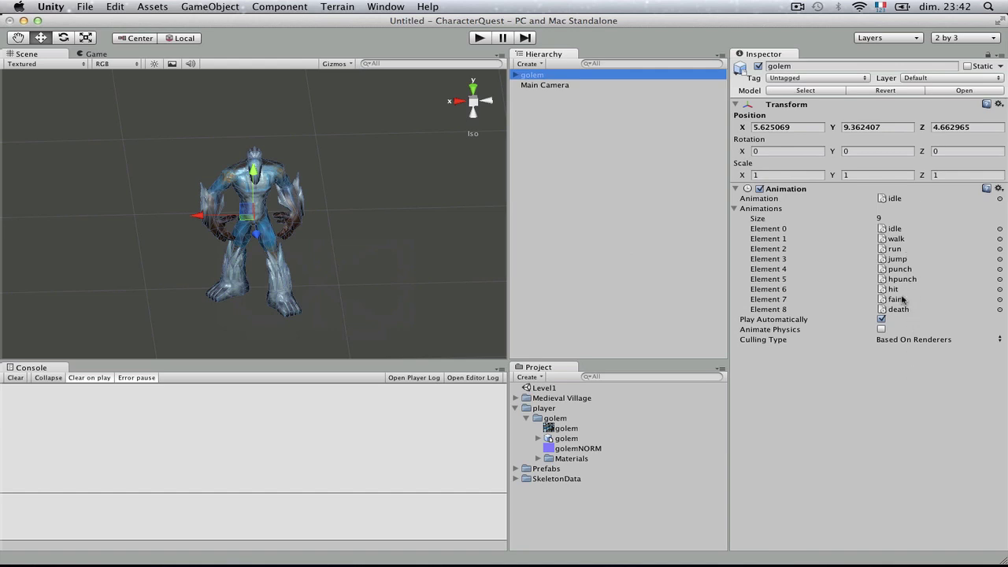
click(735, 209)
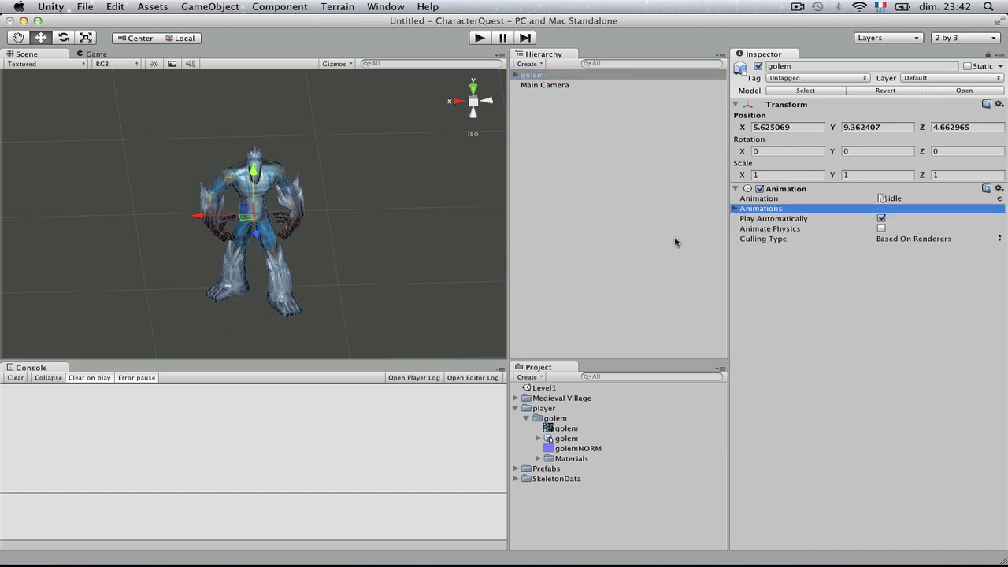
- Look through the SkeletonData folder and the skeletonDark, skeletonFresh, skeletonMage and skeletonNormal prefabs in the project assets
click(516, 479)
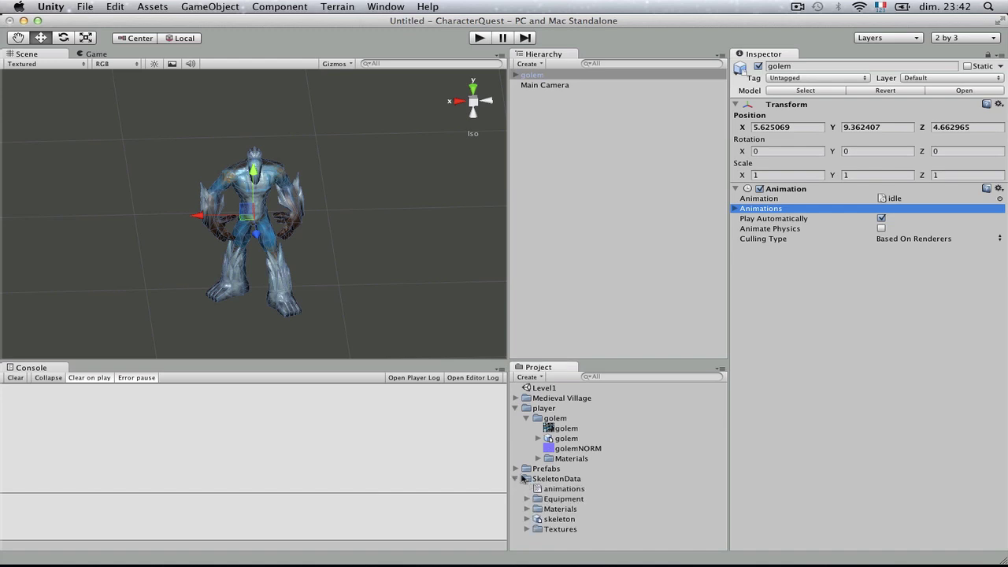
click(517, 479)
click(516, 468)
click(549, 479)
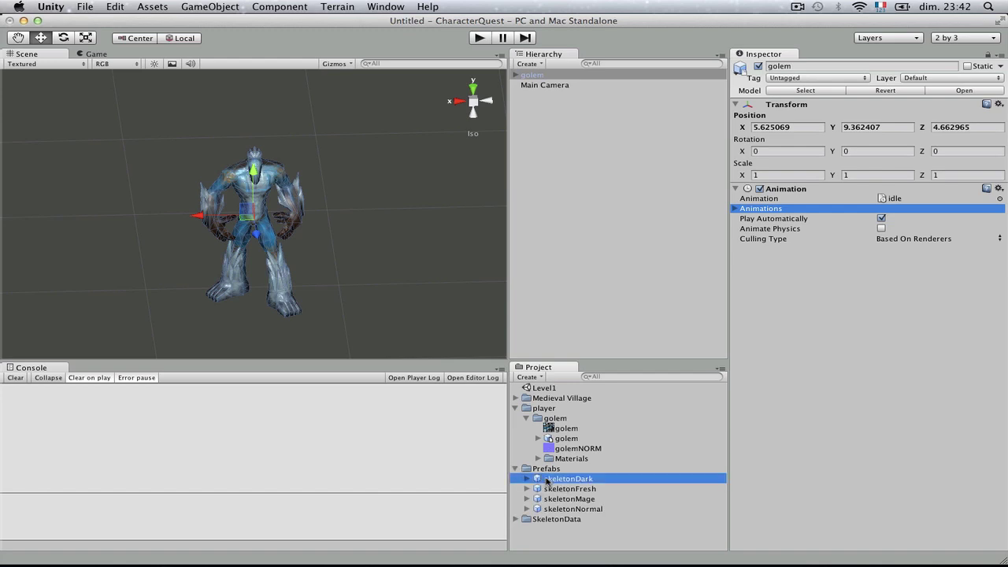
click(554, 489)
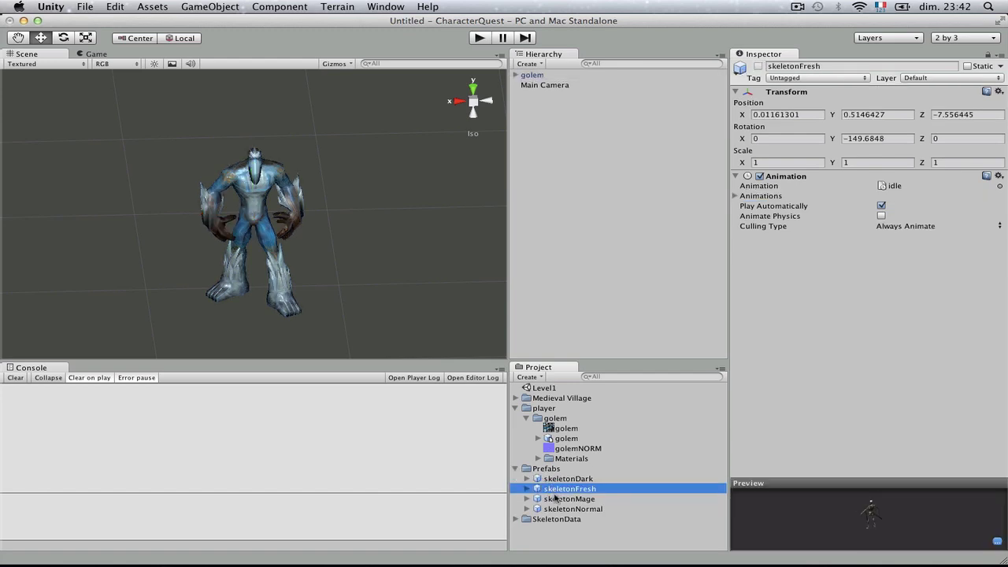
click(559, 499)
click(560, 510)
- Place the skeletonFresh prefab in the scene, frame it and view it from the front
click(568, 489)
drag(532, 471, 339, 329)
scroll(412, 330, down, 5)
key(f)
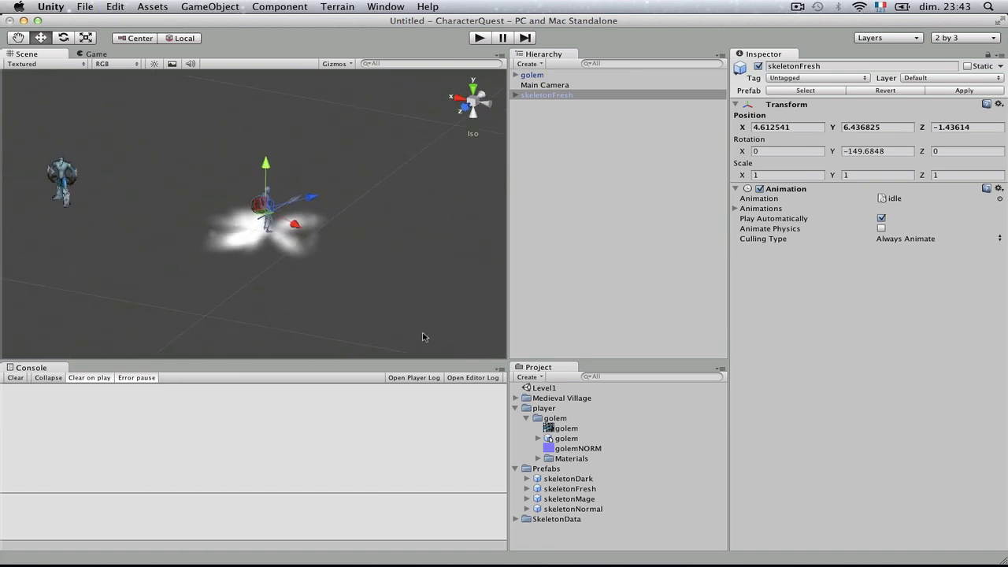
alt+drag(441, 315, 16, 299)
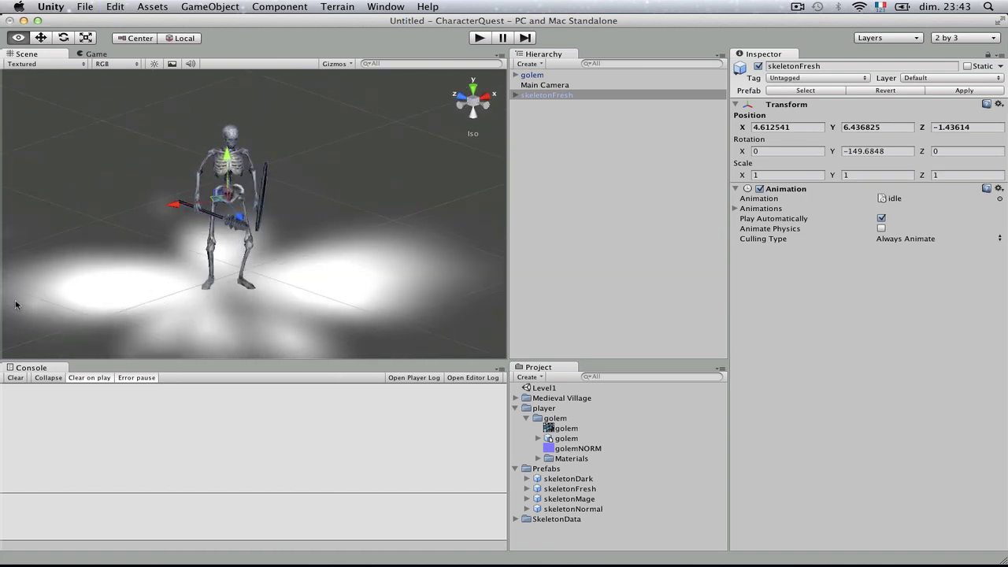
- Inspect the child objects of skeletonFresh in both the scene hierarchy and the project prefab
click(516, 95)
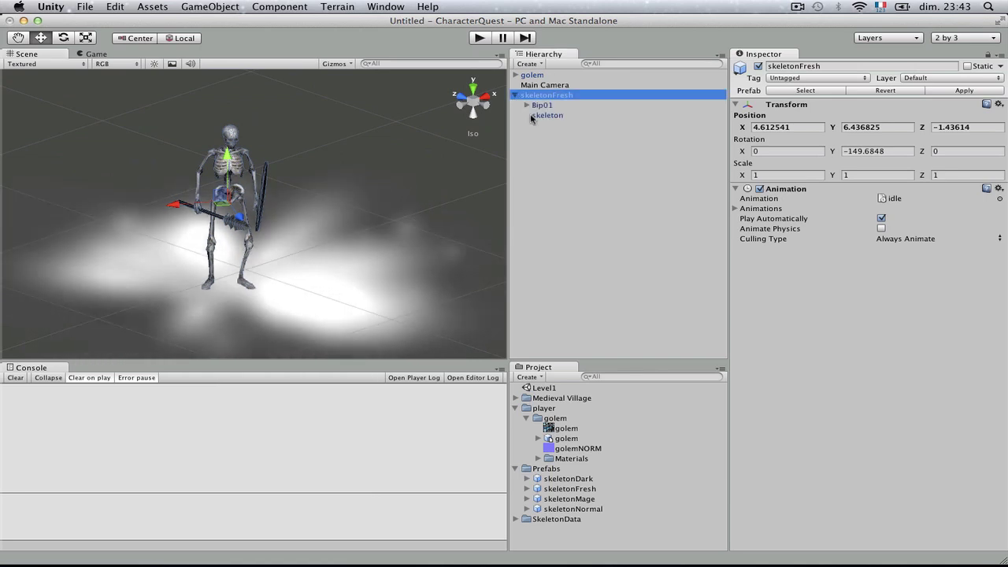
click(516, 95)
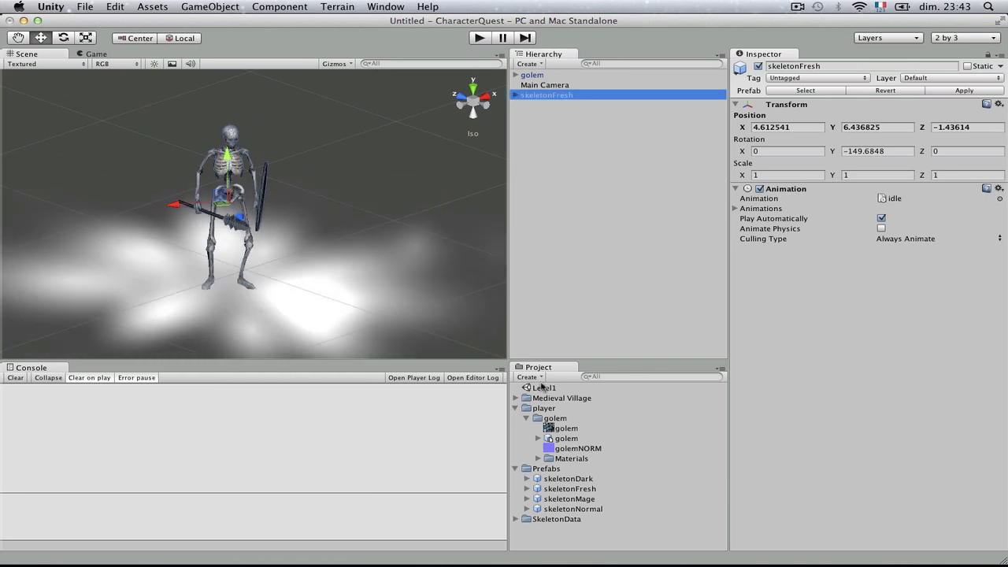
click(551, 488)
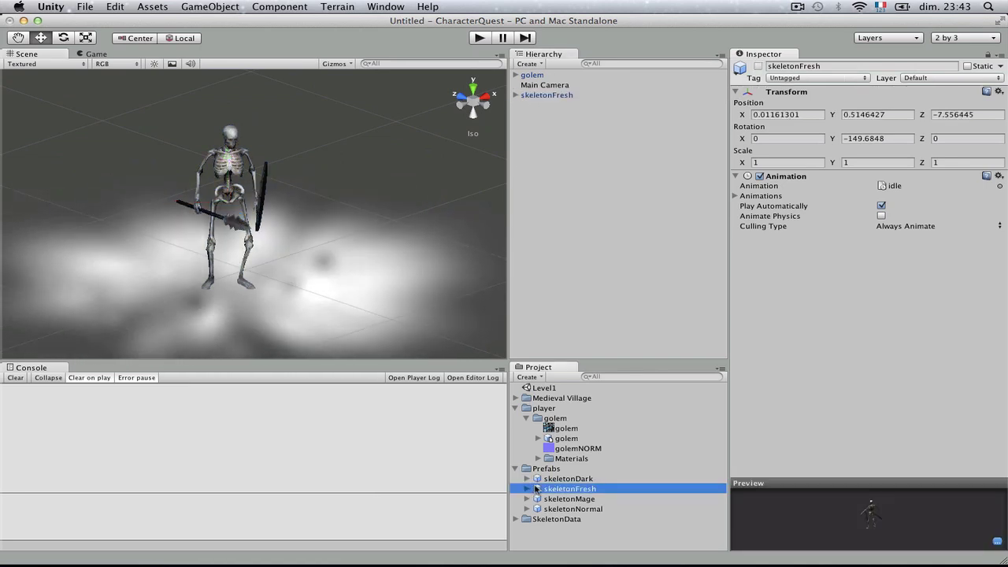
click(527, 489)
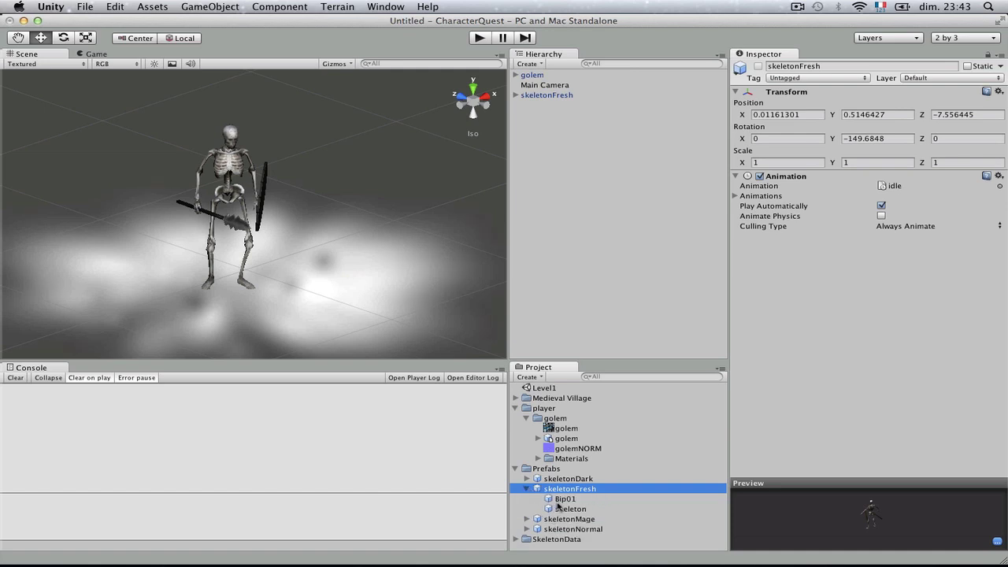
click(528, 489)
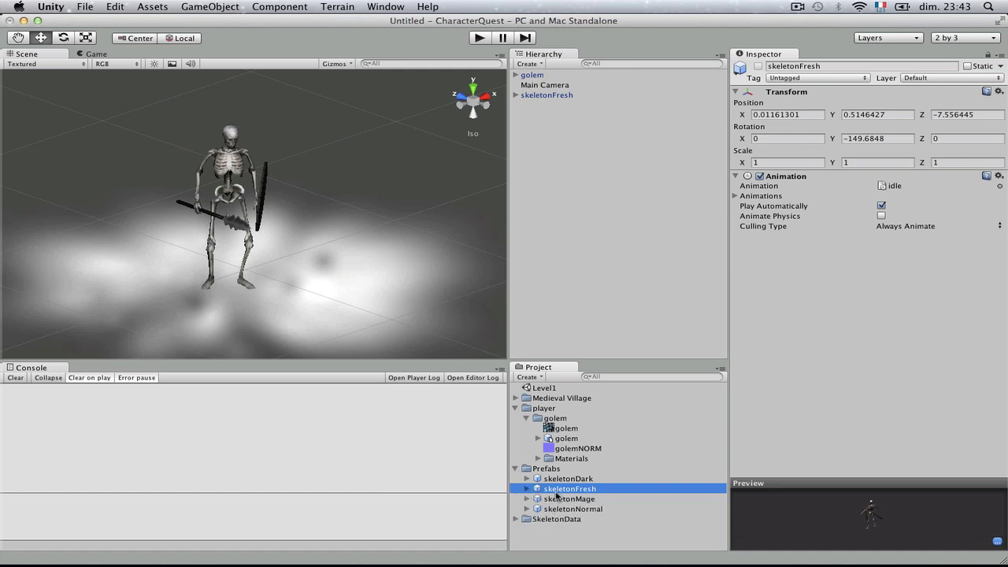
- Delete the magicParticle object under Bip01 of the scene's skeletonFresh, accept losing the prefab connection and collapse the hierarchy
click(516, 96)
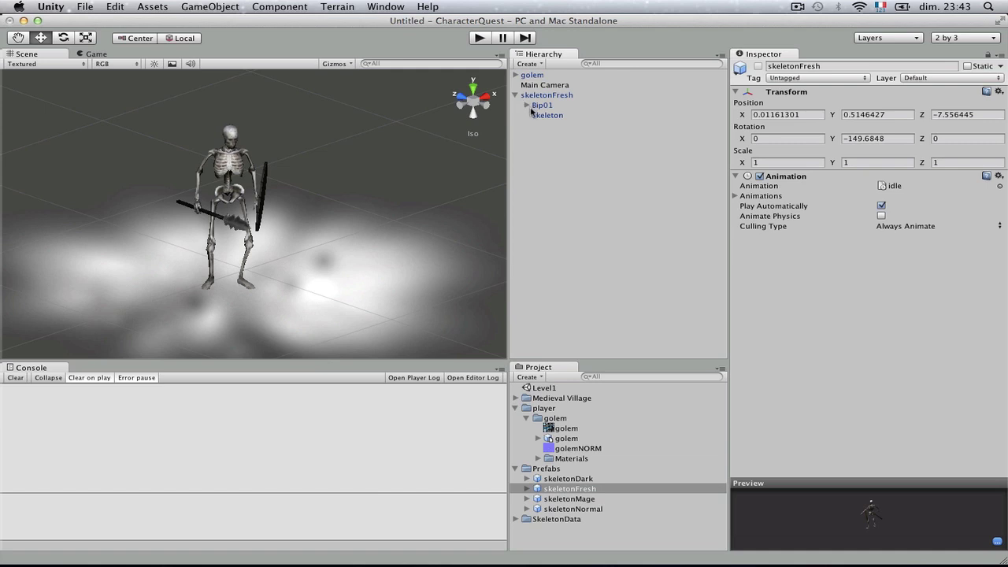
click(527, 105)
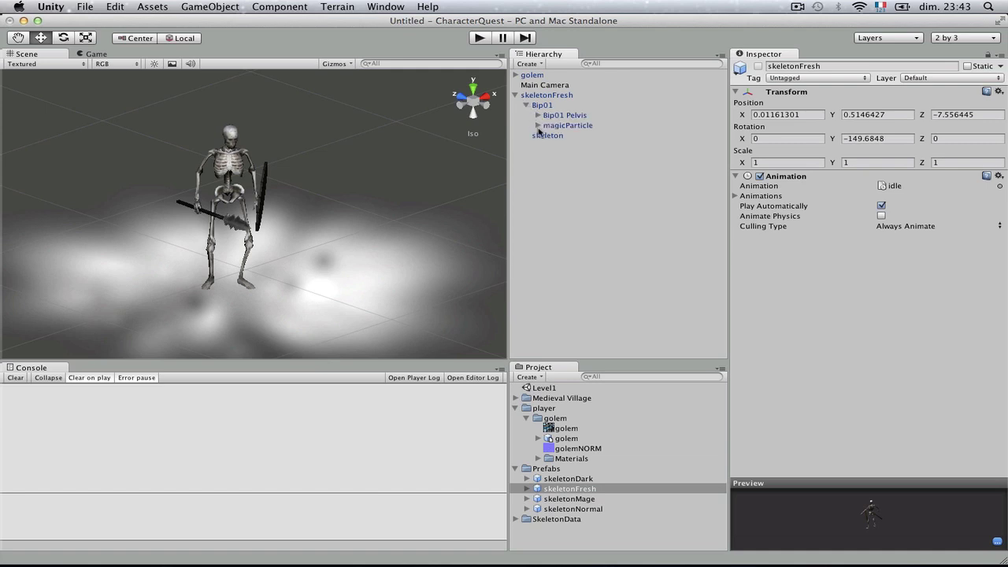
click(568, 126)
key(super+BackSpace)
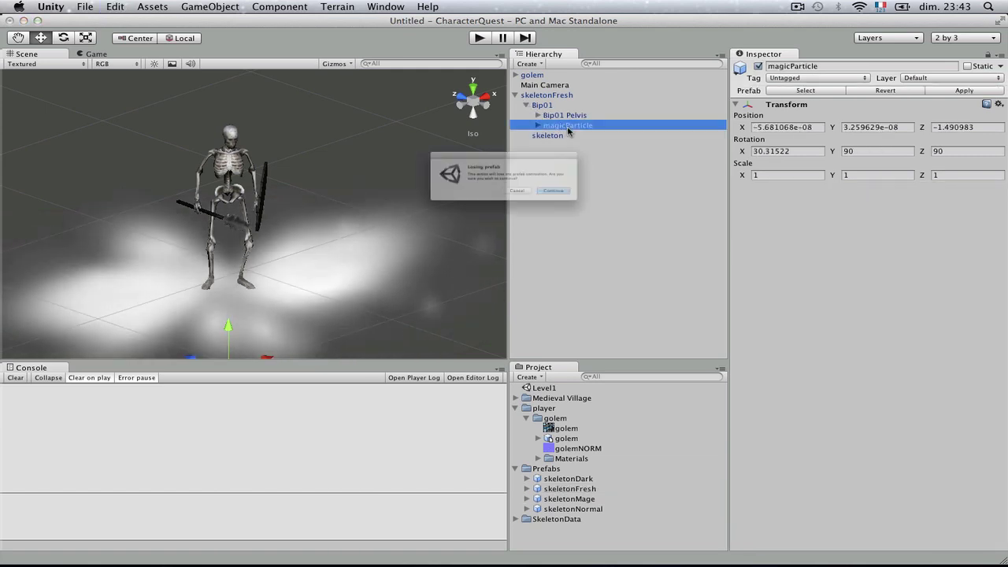
key(Return)
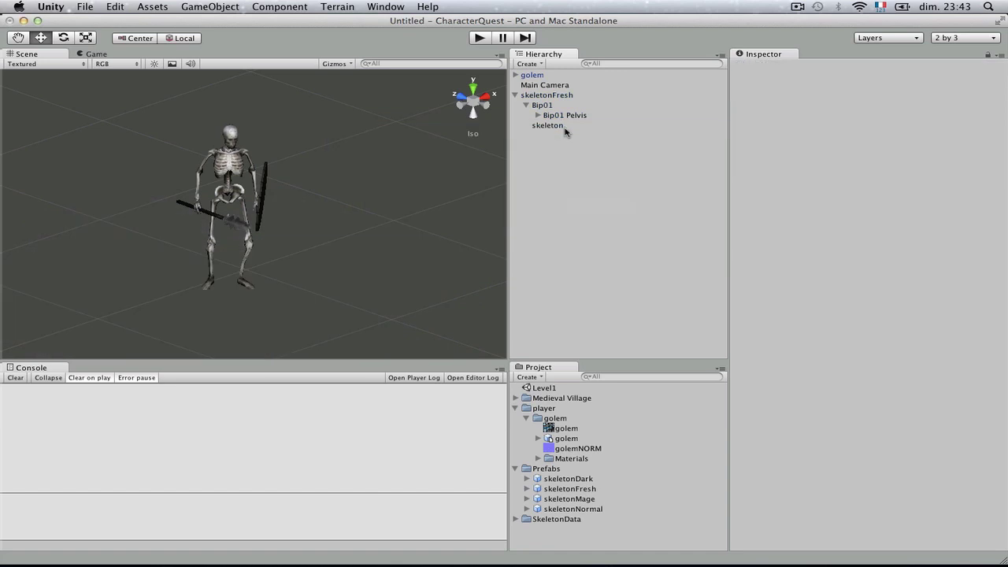
click(516, 96)
- Select the skeleton mesh in the scene and examine it up close and from different angles
scroll(254, 212, down, 5)
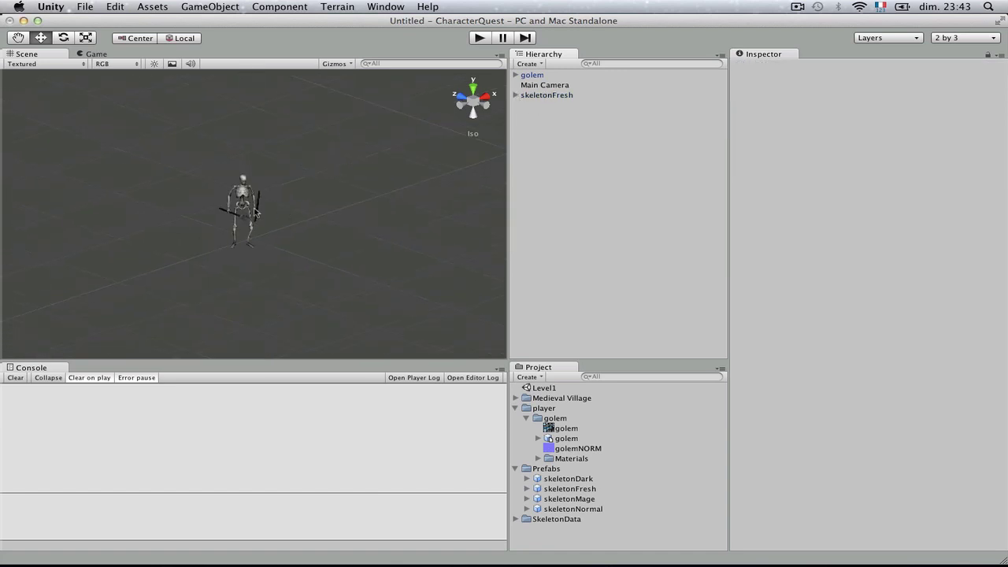
click(244, 209)
scroll(331, 258, up, 3)
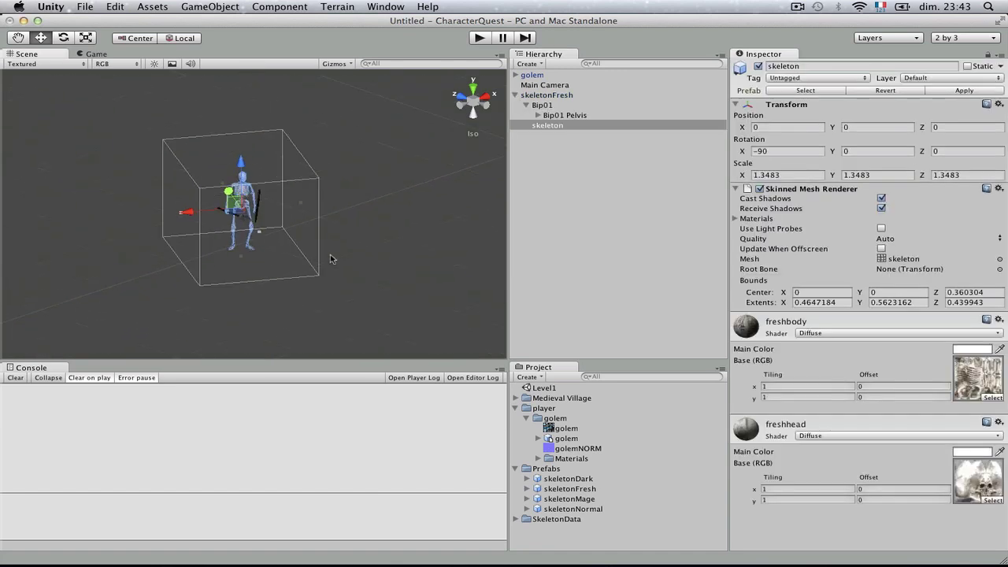
scroll(330, 258, up, 5)
alt+drag(364, 258, 364, 238)
scroll(366, 240, up, 8)
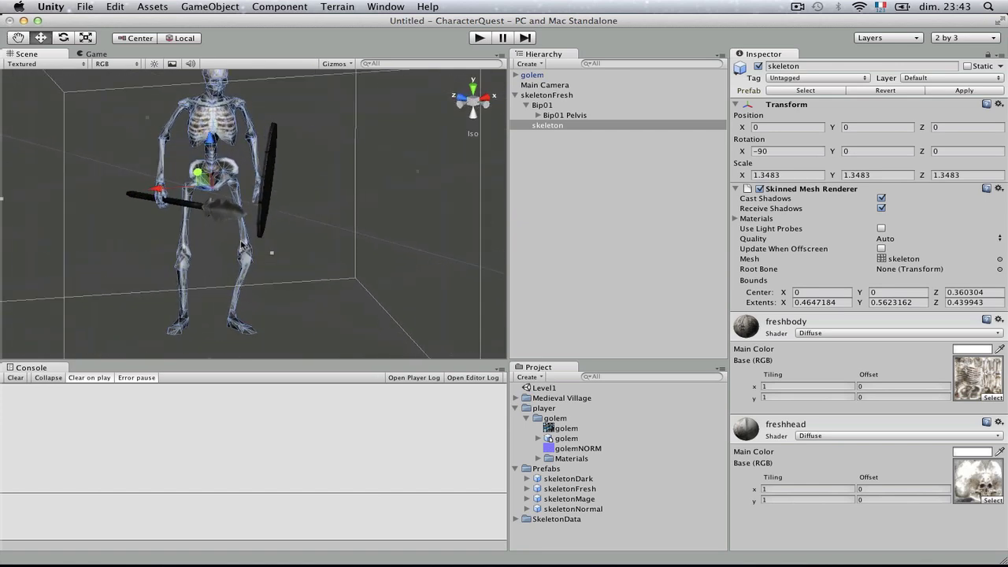
scroll(242, 245, up, 3)
scroll(245, 247, down, 6)
alt+drag(257, 252, 551, 157)
- Select the skeletonFresh object and review its list of animations
click(540, 95)
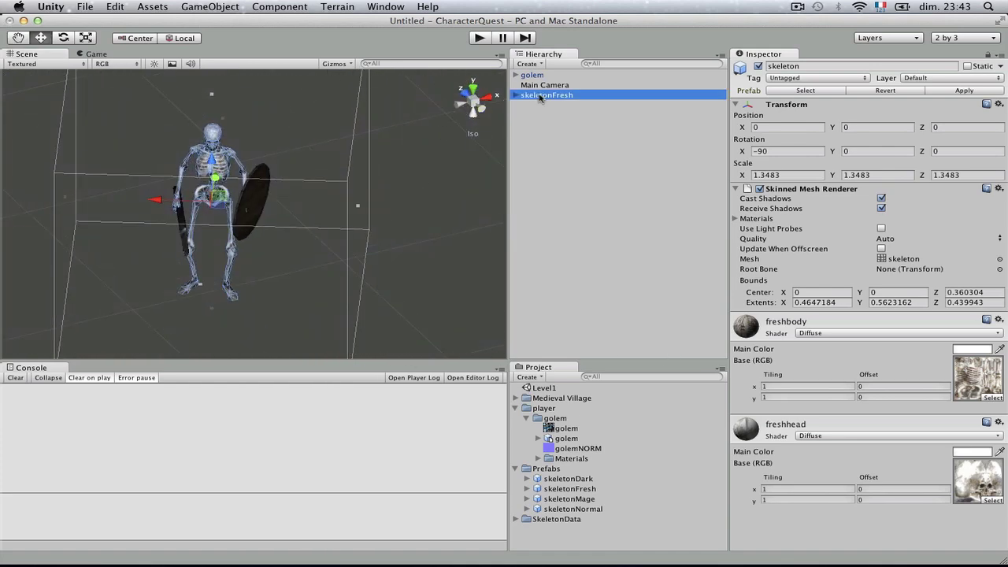
scroll(237, 256, up, 2)
mouse_move(236, 258)
alt+mouse_down()
mouse_move(206, 278)
mouse_move(349, 248)
mouse_move(252, 259)
alt+mouse_up()
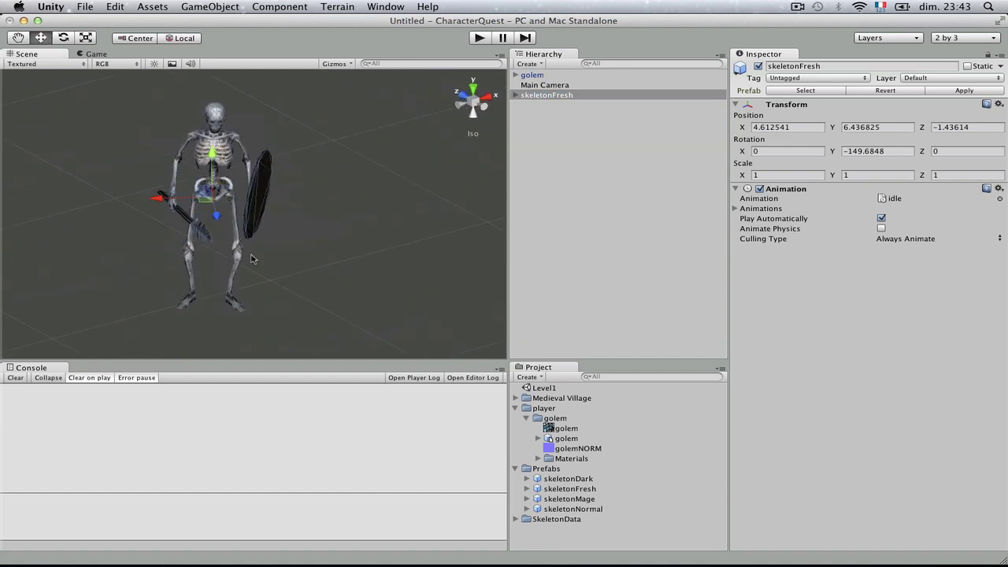
click(740, 208)
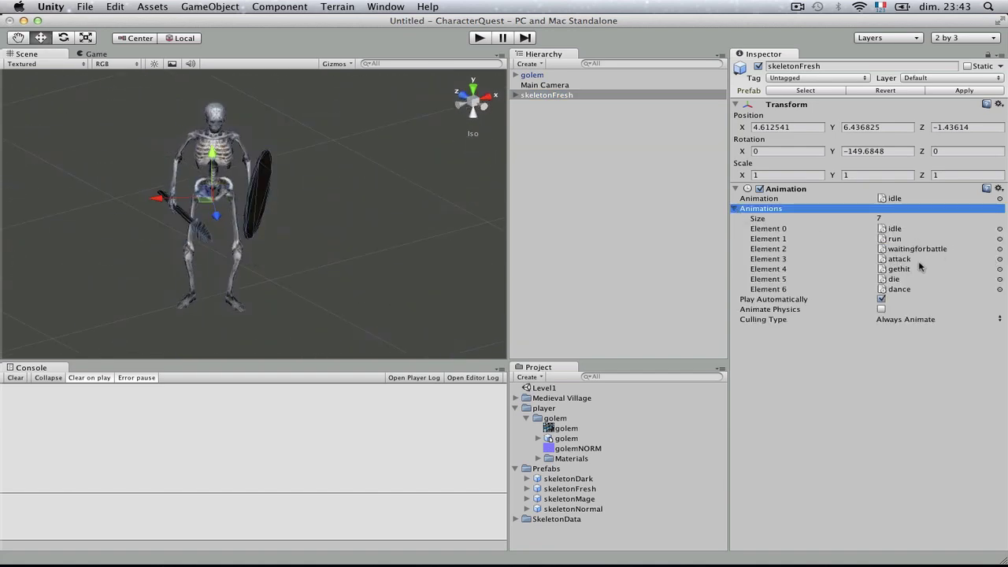
- Examine the skeleton's skull and ribcage textures up close without any object selected
scroll(213, 238, up, 3)
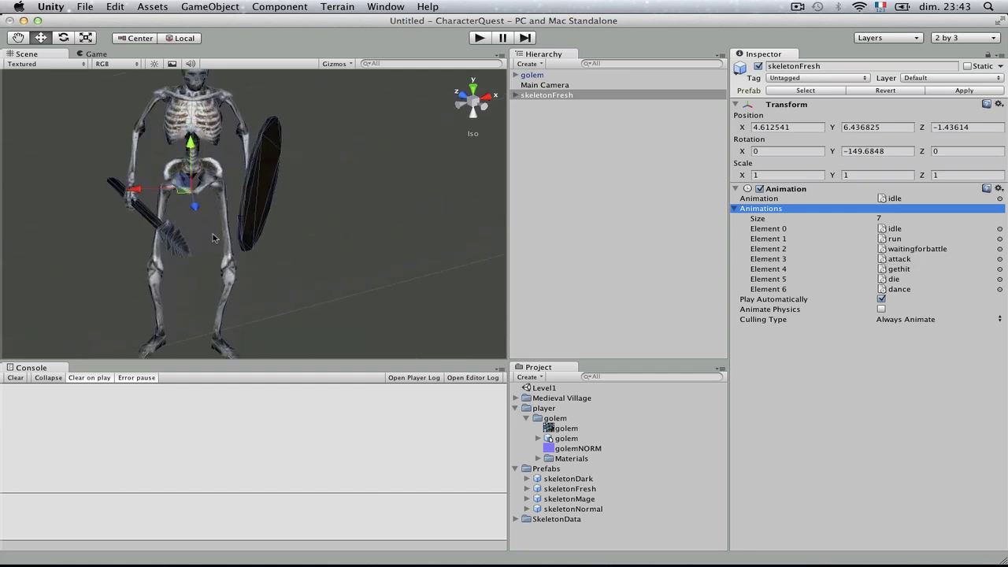
scroll(212, 238, up, 1)
right_drag(274, 233, 177, 111)
middle_drag(177, 111, 280, 342)
scroll(270, 252, up, 3)
scroll(280, 342, up, 5)
click(359, 189)
scroll(363, 202, down, 2)
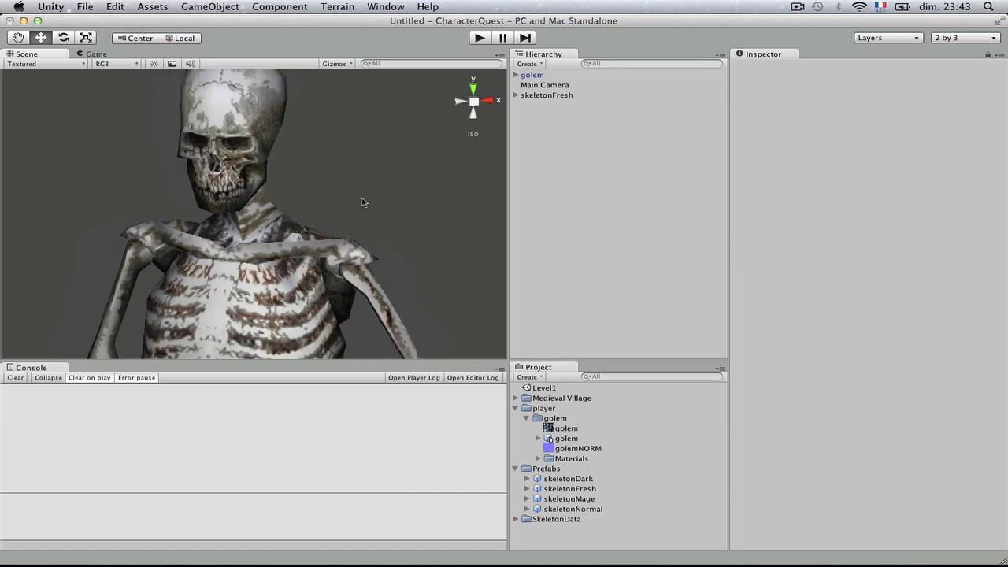
- View the skeleton from the side, highlight its wooden shield and spear, and reselect the whole skeletonFresh object
alt+drag(362, 202, 175, 238)
scroll(179, 239, down, 5)
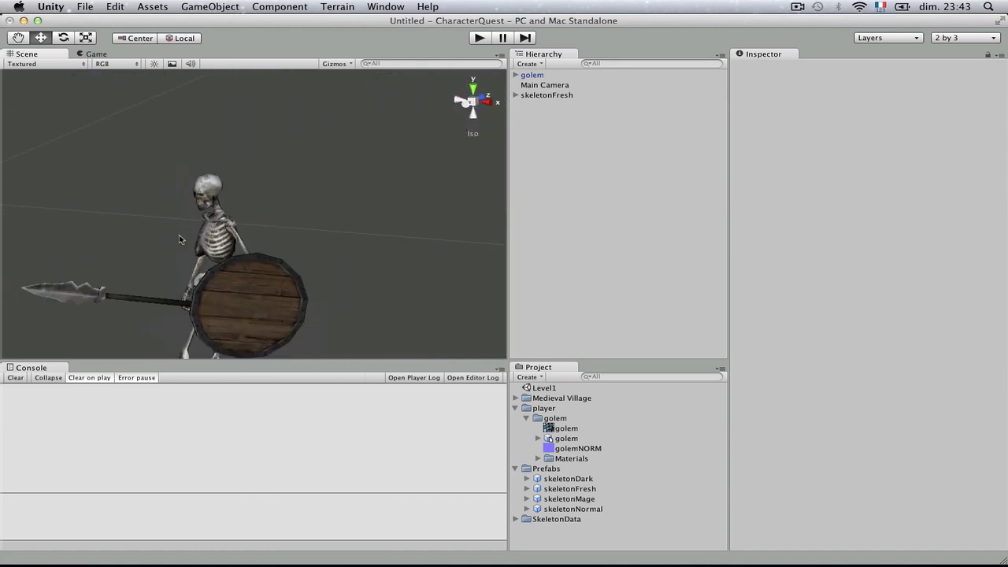
scroll(181, 244, down, 5)
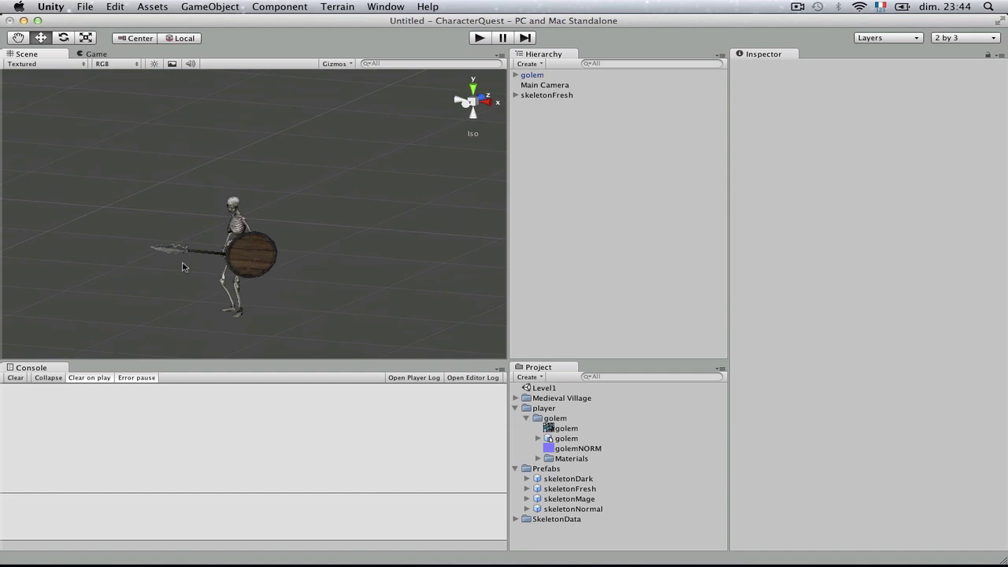
drag(138, 173, 326, 321)
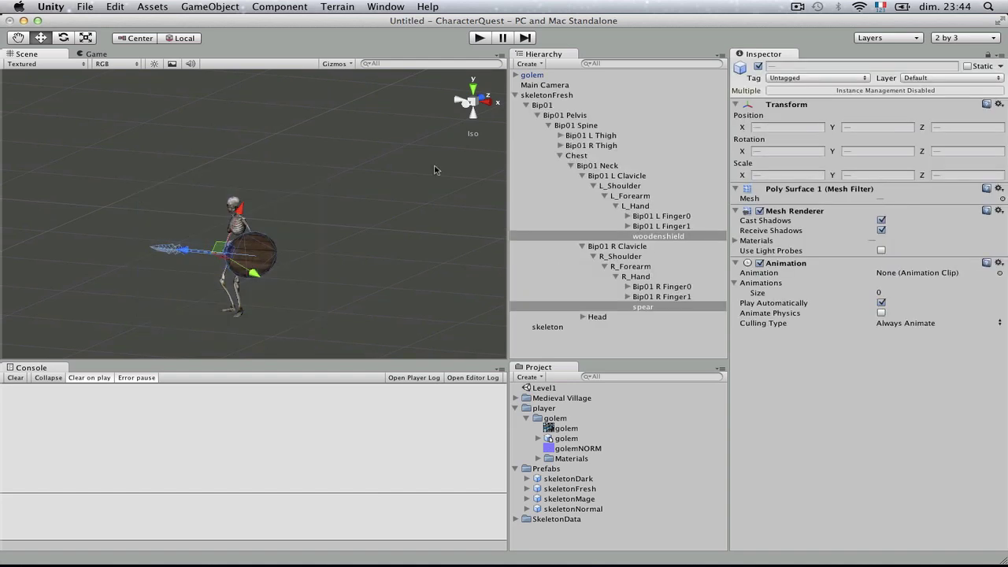
click(540, 96)
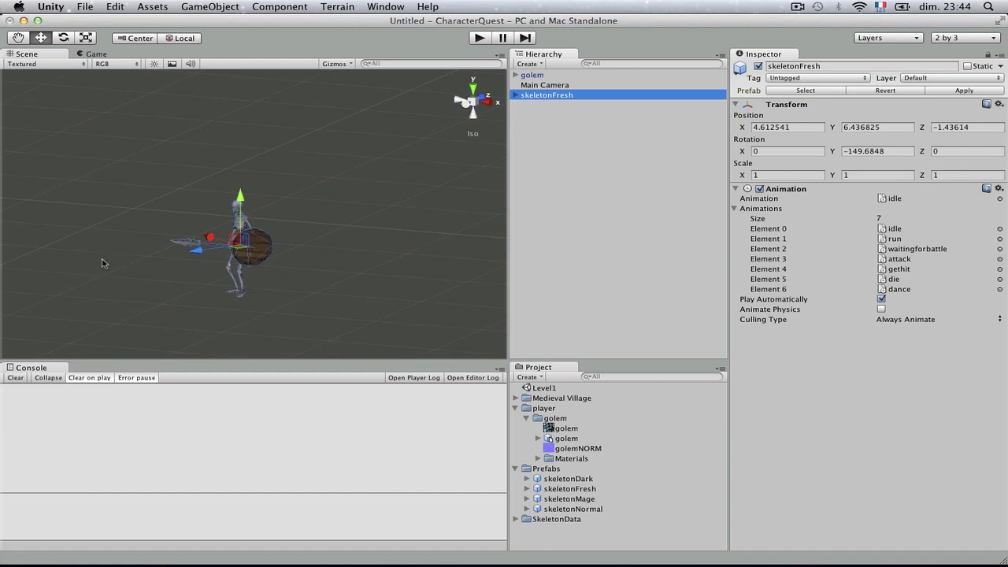
scroll(135, 241, down, 5)
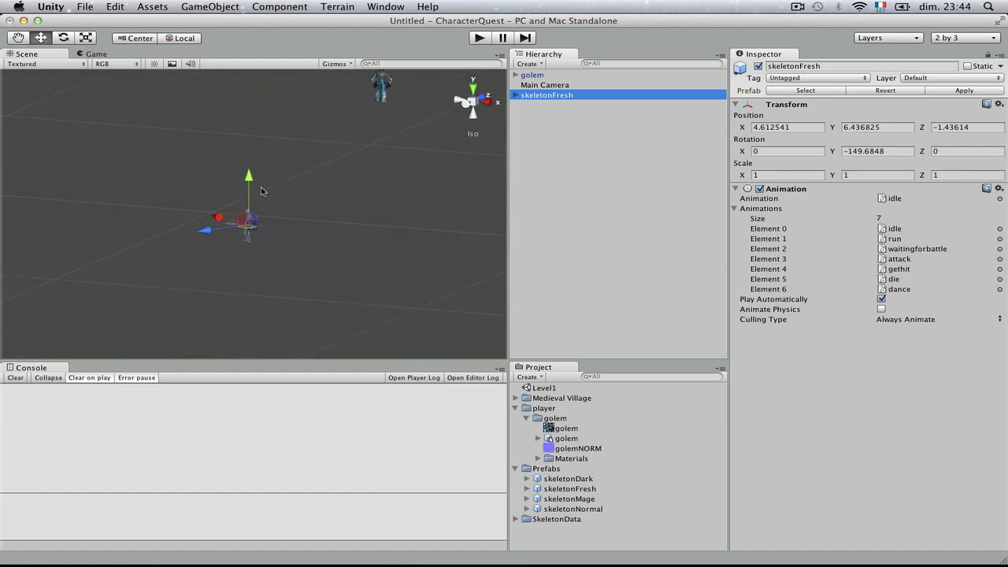
- Delete the skeletonFresh and golem objects from the scene, keeping only the Main Camera
click(544, 96)
click(543, 122)
click(541, 96)
key(super+BackSpace)
click(535, 76)
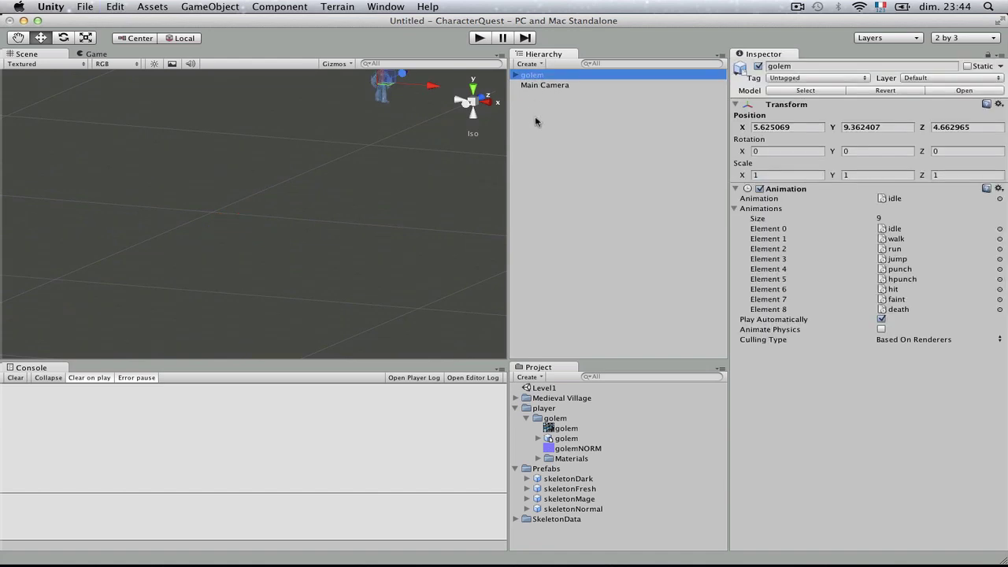
key(super+BackSpace)
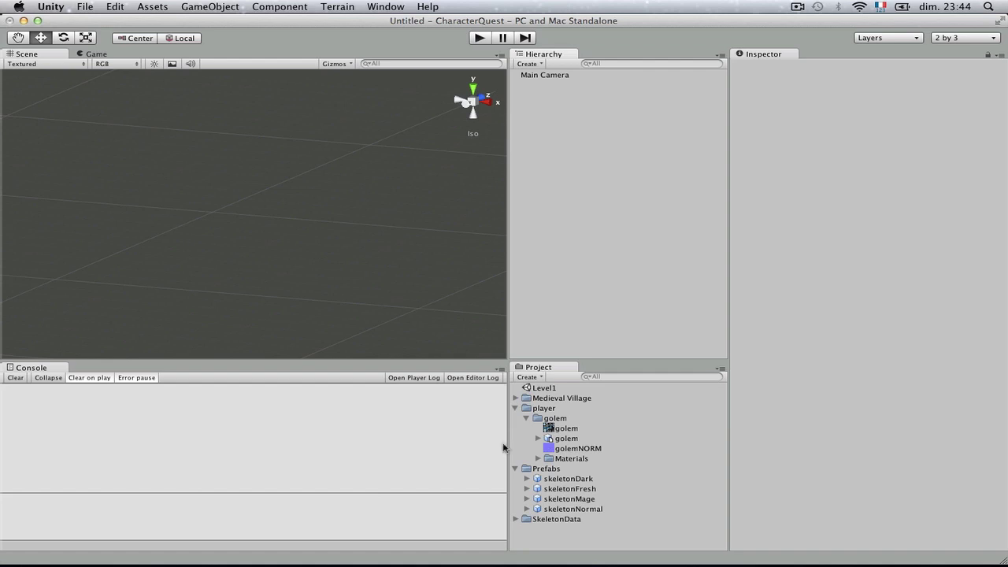
- Collapse the player and Prefabs folders in the project assets
click(516, 417)
click(516, 408)
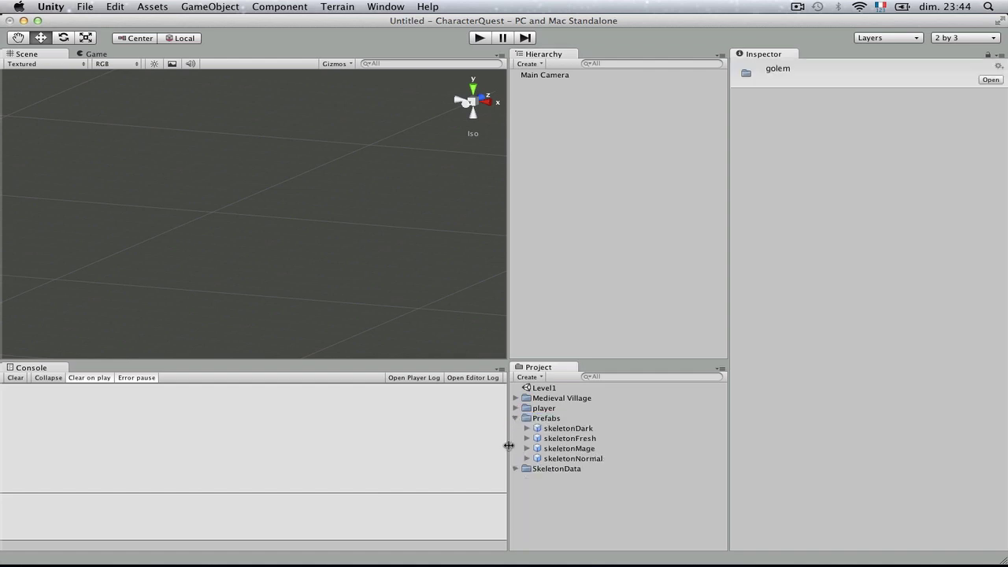
click(516, 418)
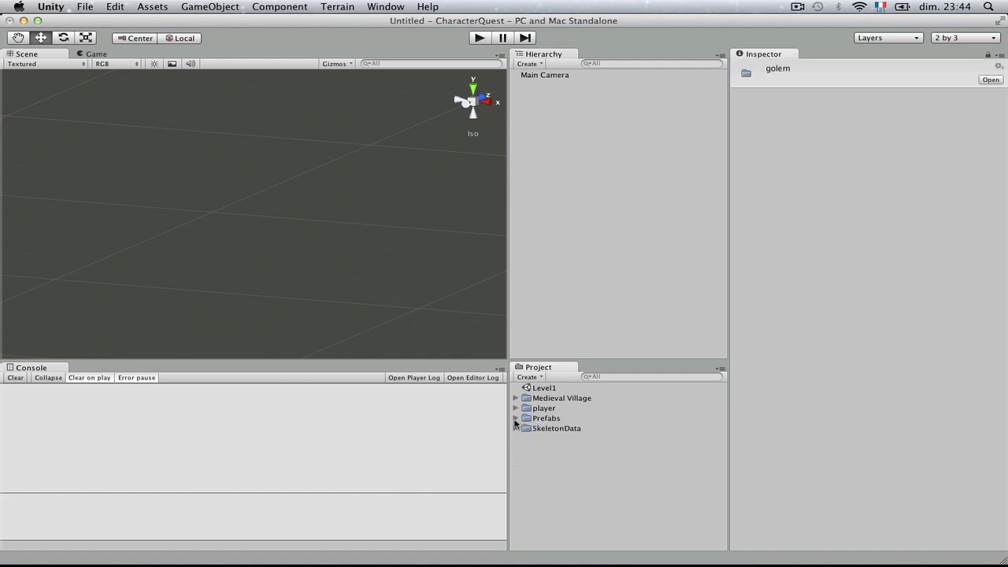